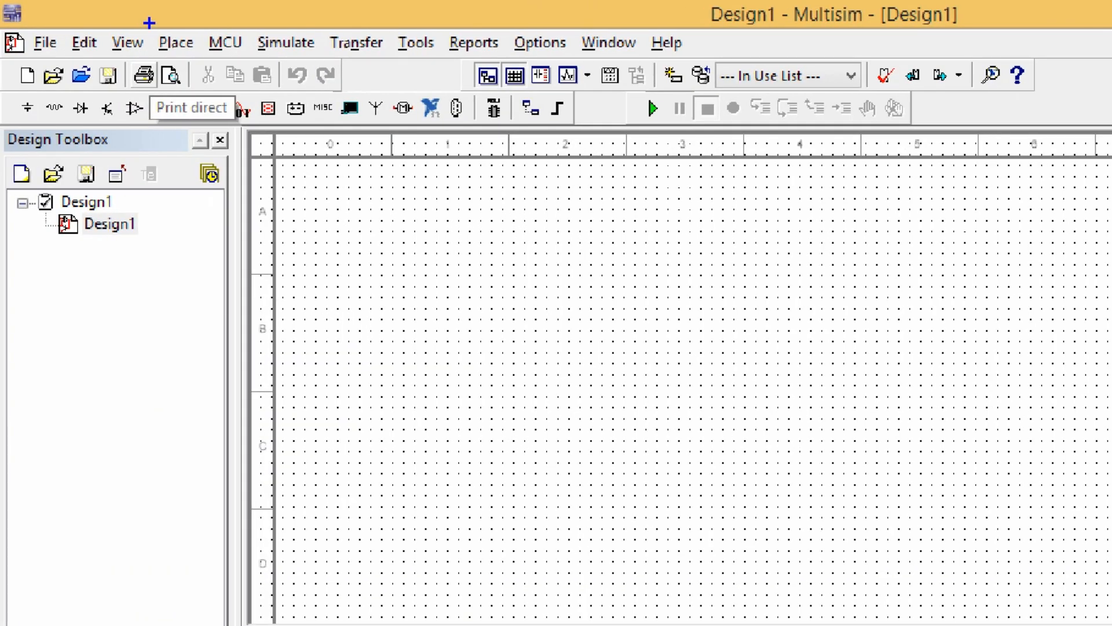
drag(149, 22, 200, 67)
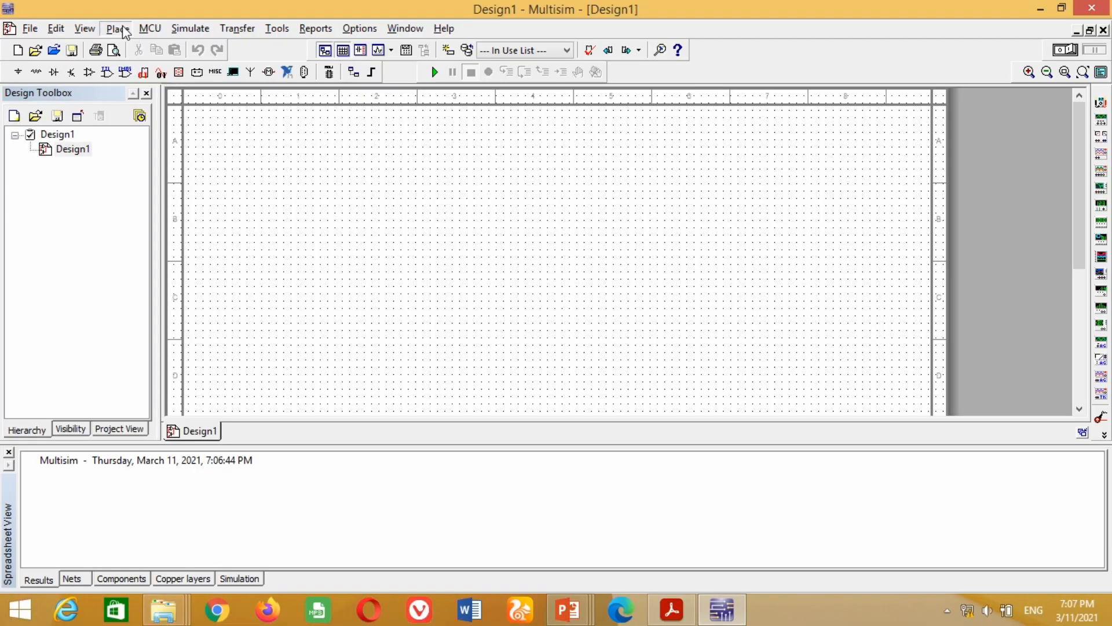
Step: Place a 1 Ω resistor from the Basic group's RESISTOR family in the upper part of the sheet
click(122, 32)
click(146, 49)
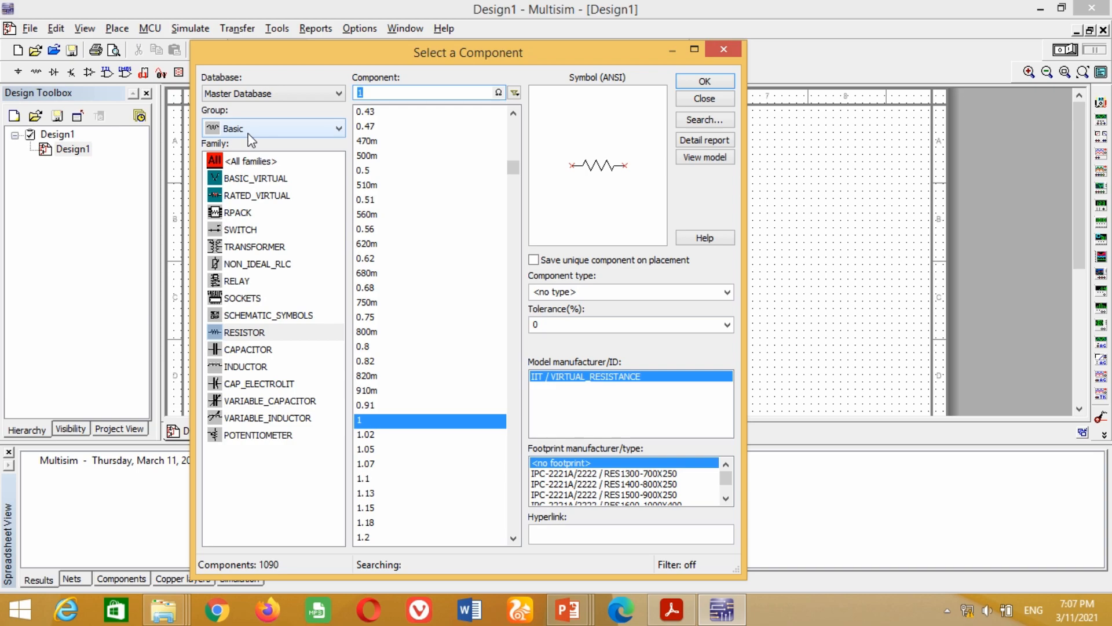
click(234, 339)
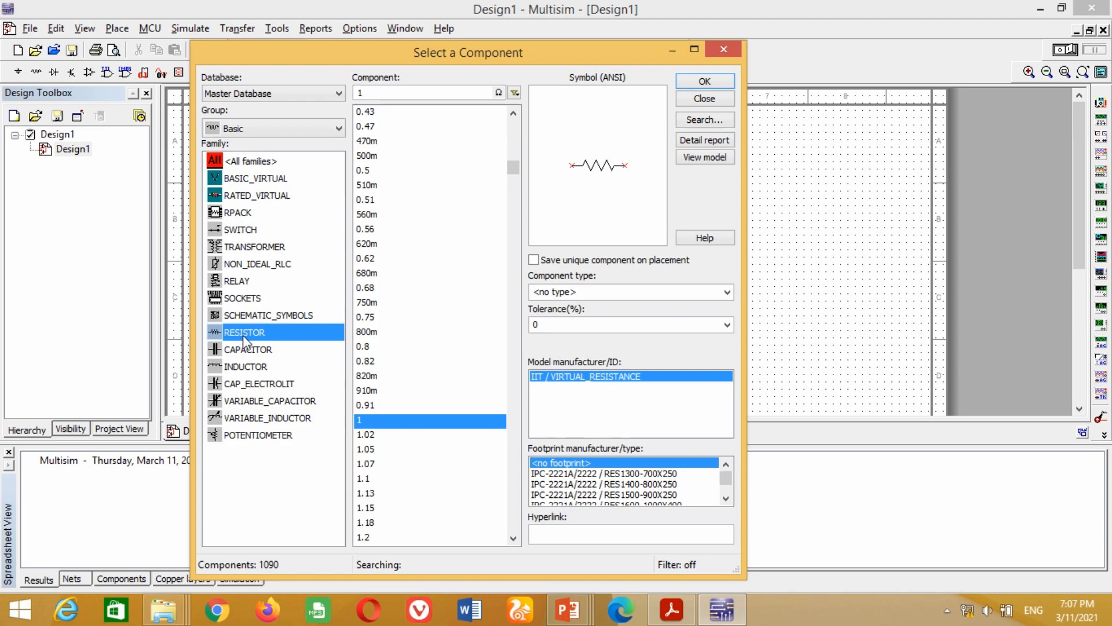
click(704, 82)
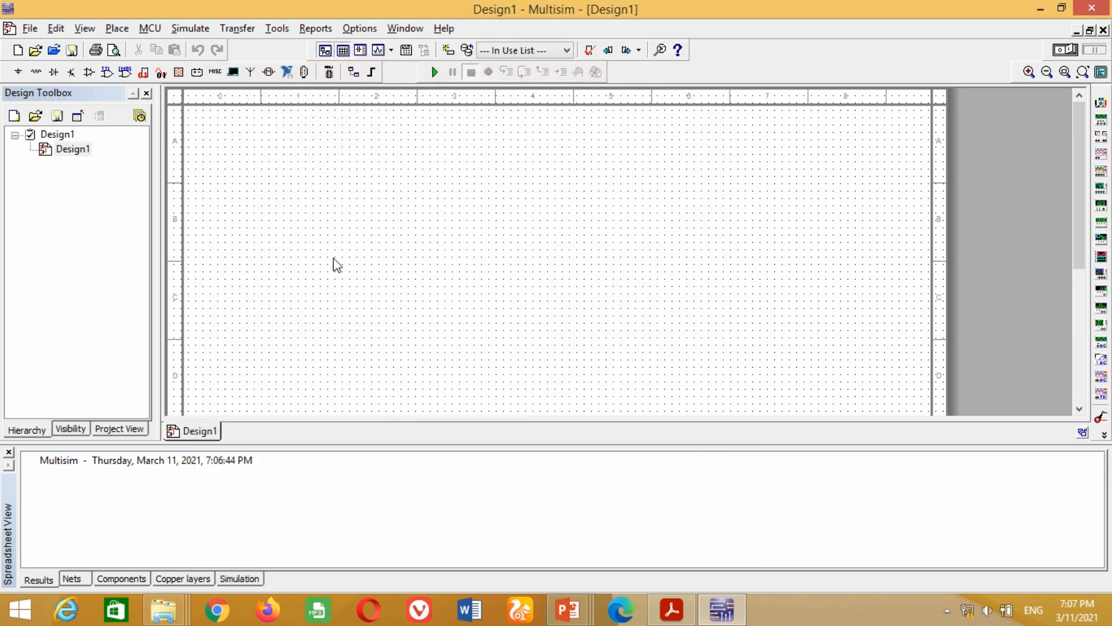
click(388, 193)
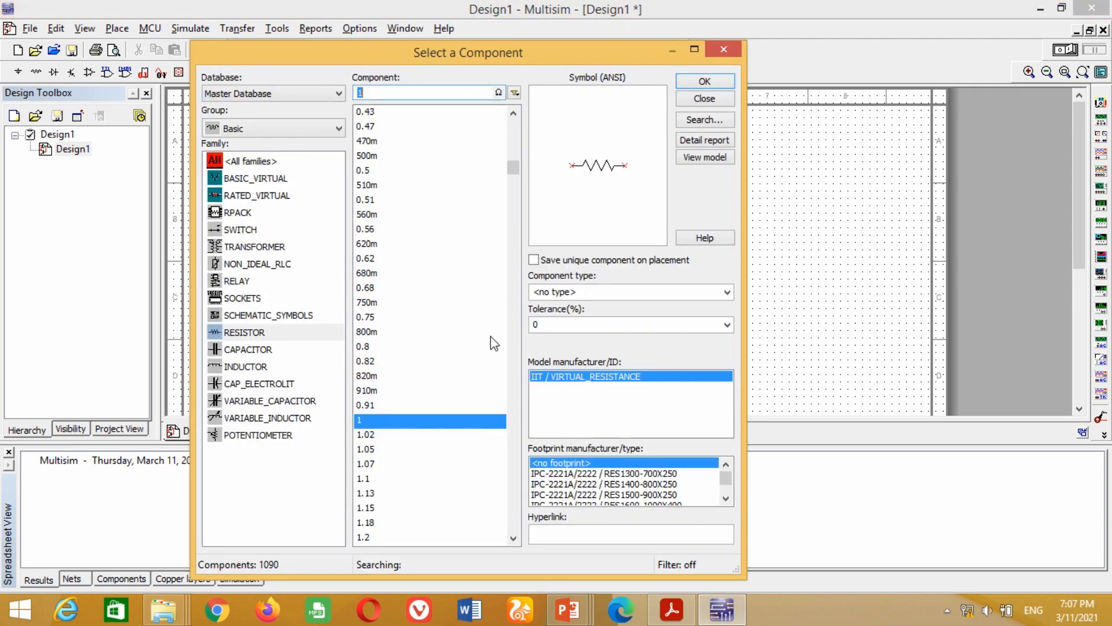
click(706, 99)
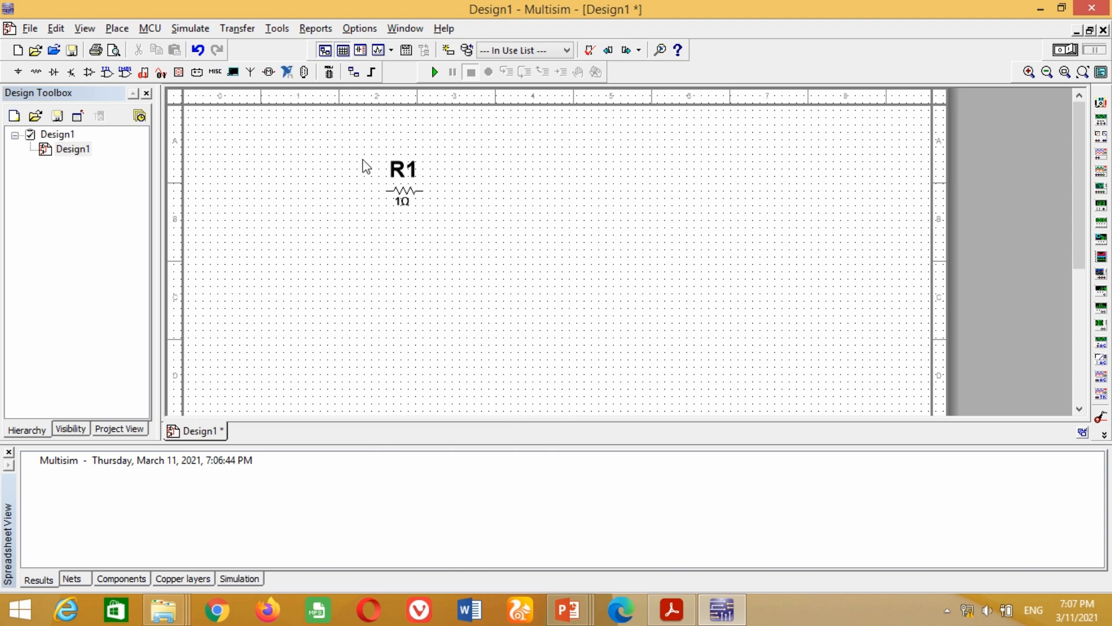
Step: Copy the resistor and paste two copies to its right in the same row
drag(367, 152, 444, 226)
key(ctrl+v)
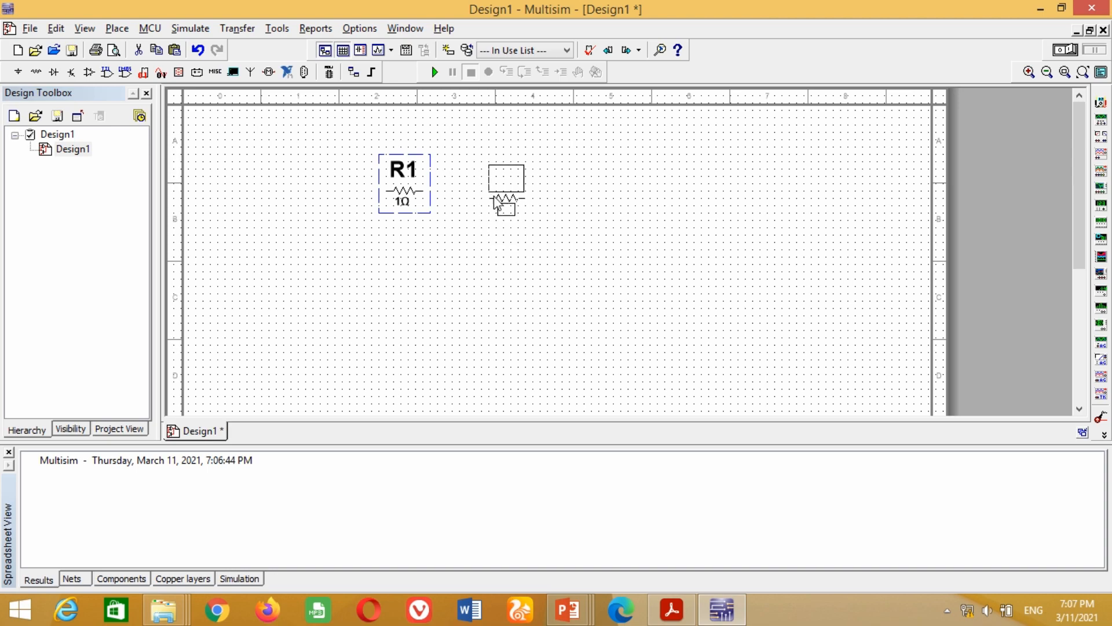
click(536, 197)
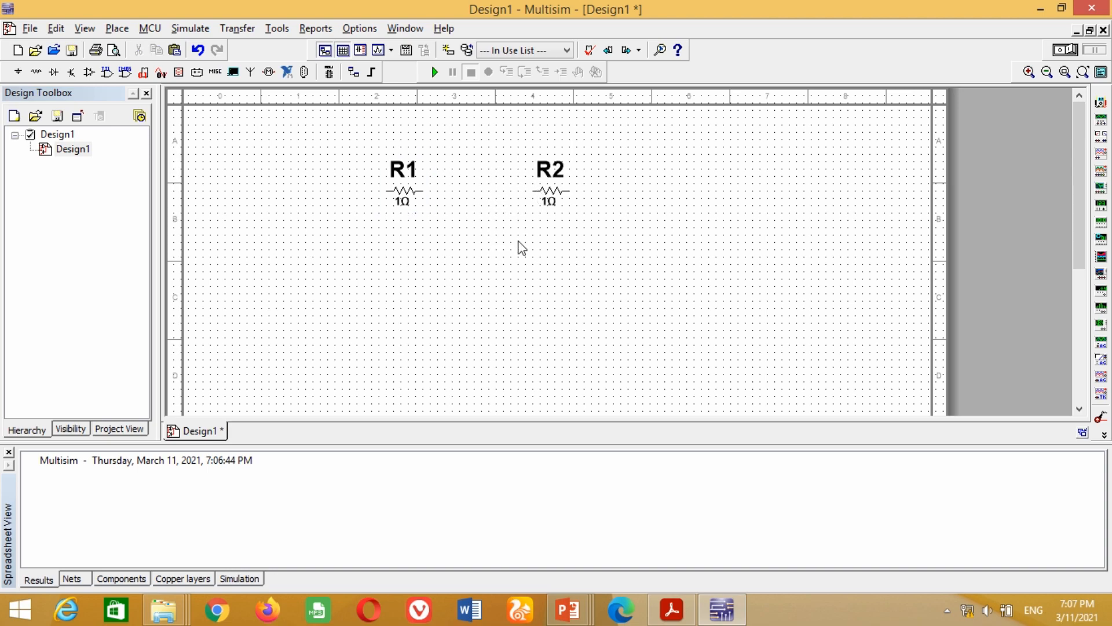
key(ctrl+v)
click(632, 199)
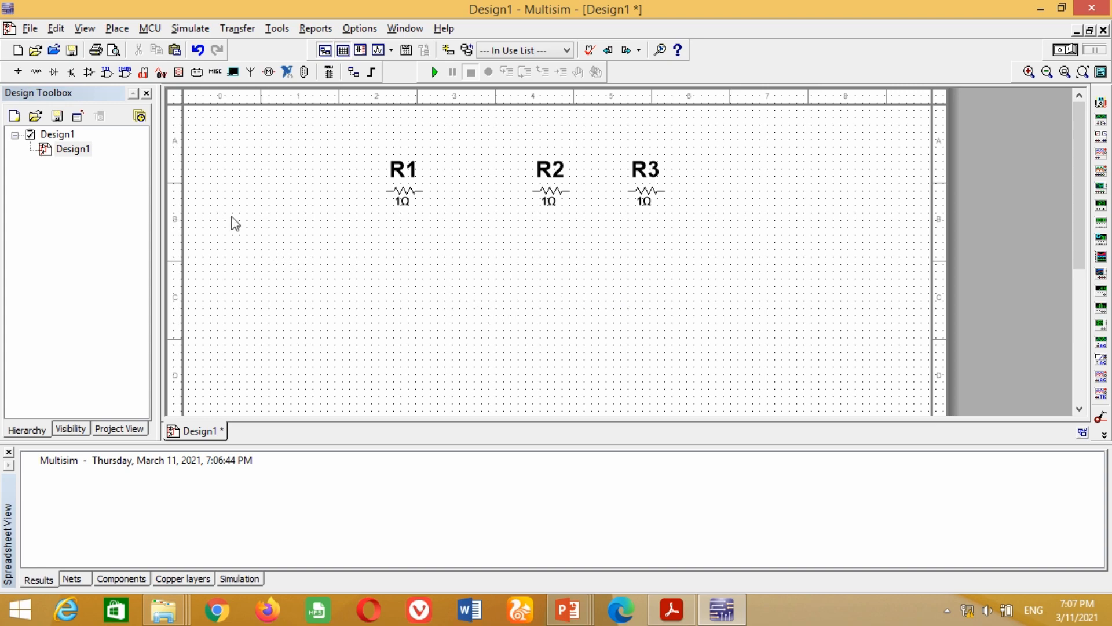
Step: Place a DC_POWER component from the Sources group's POWER_SOURCES family below the row of resistors
click(118, 29)
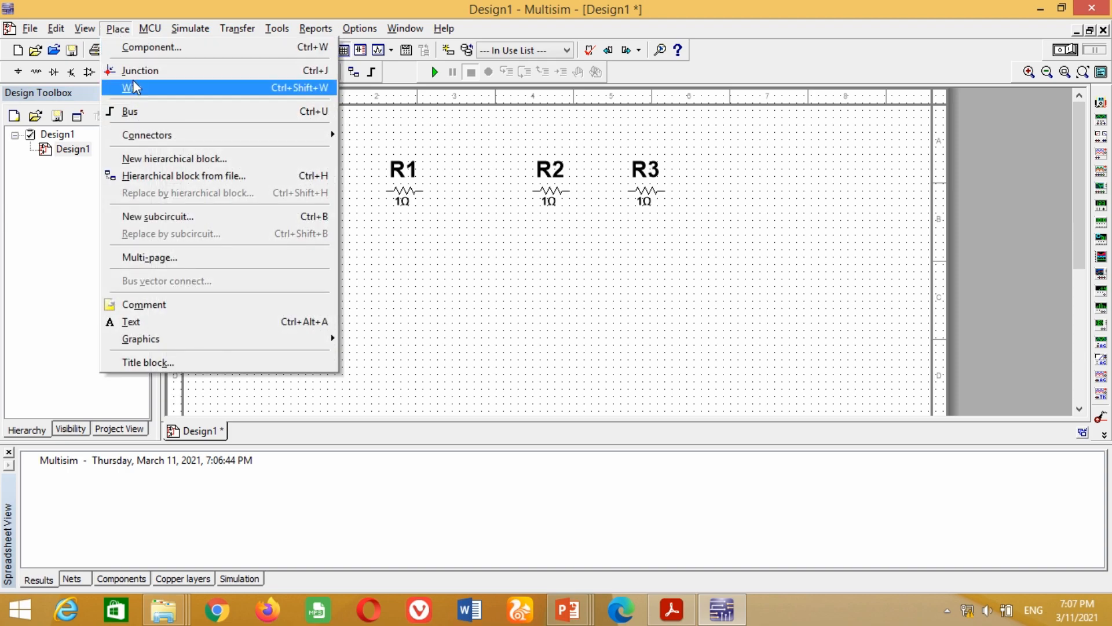
click(152, 46)
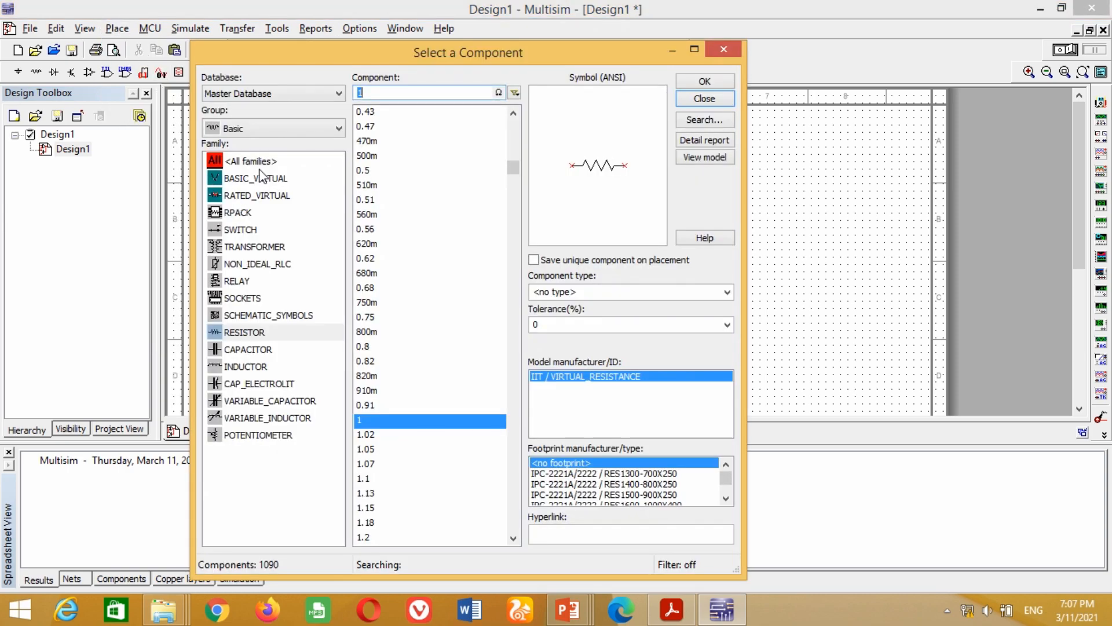
click(250, 128)
click(250, 168)
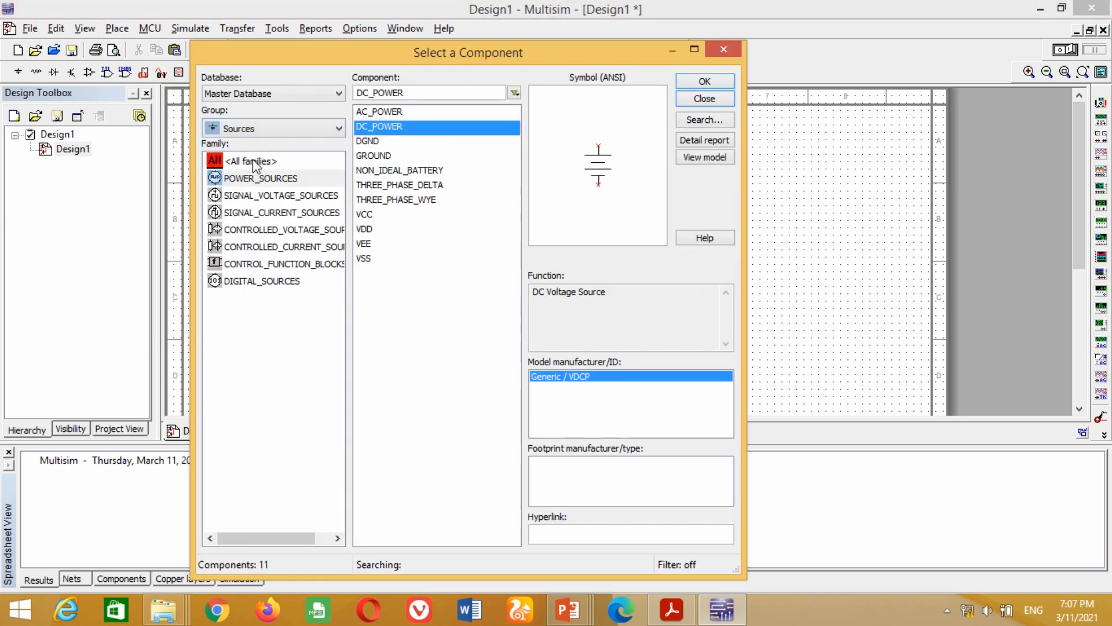
click(274, 181)
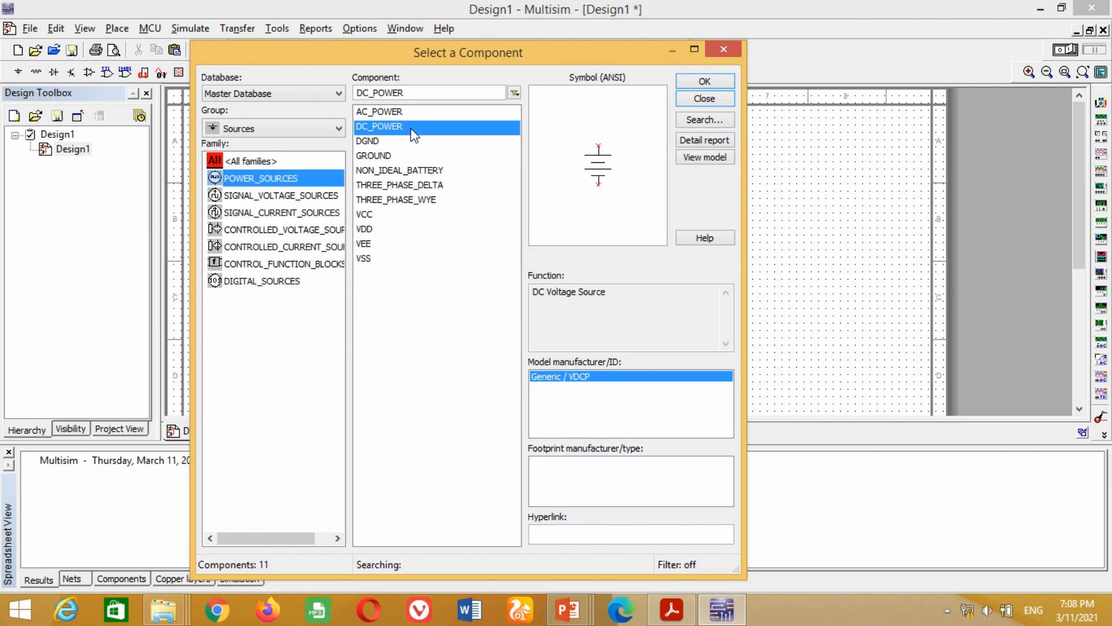
click(704, 81)
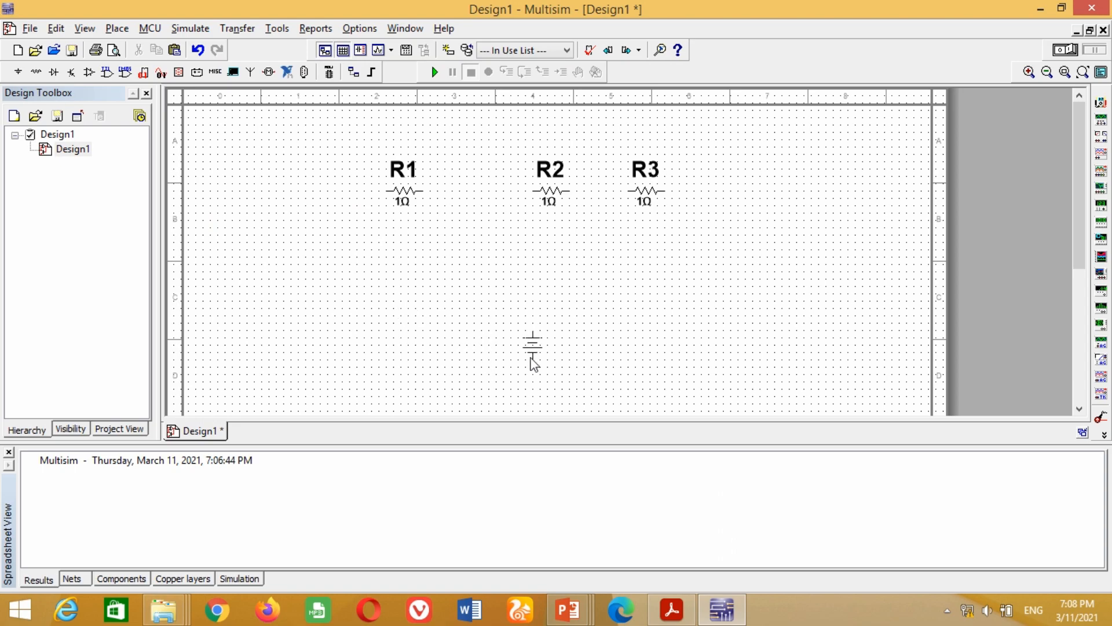
click(528, 352)
click(710, 102)
Step: Rotate the DC voltage source so that it lies horizontally with its label above it
click(519, 341)
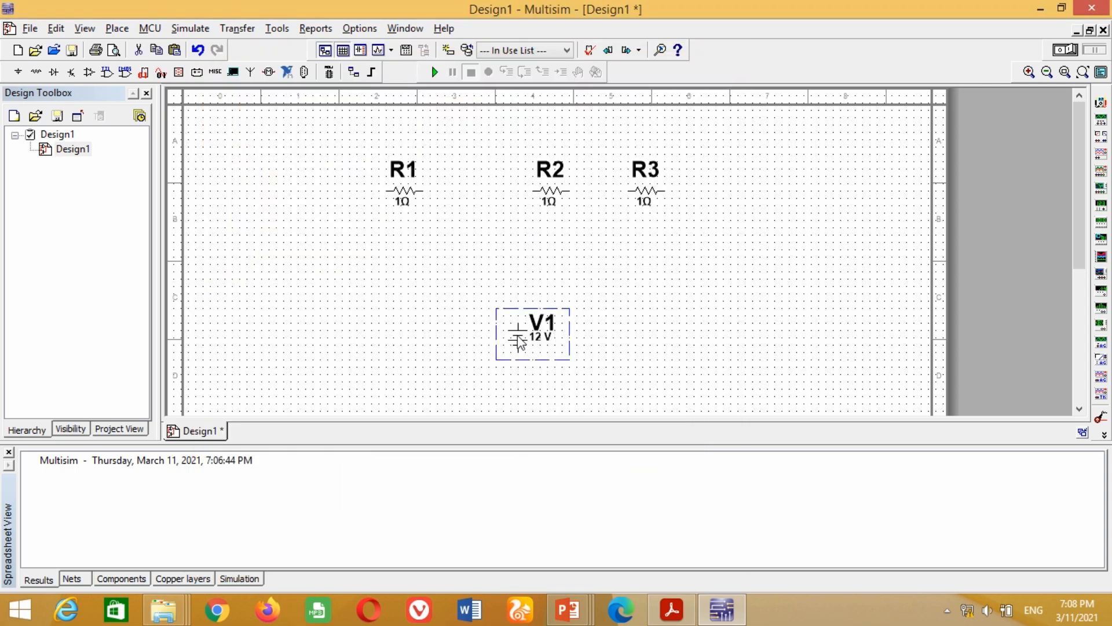
key(ctrl+r)
key(ctrl+r)
key(ctrl+r)
click(578, 344)
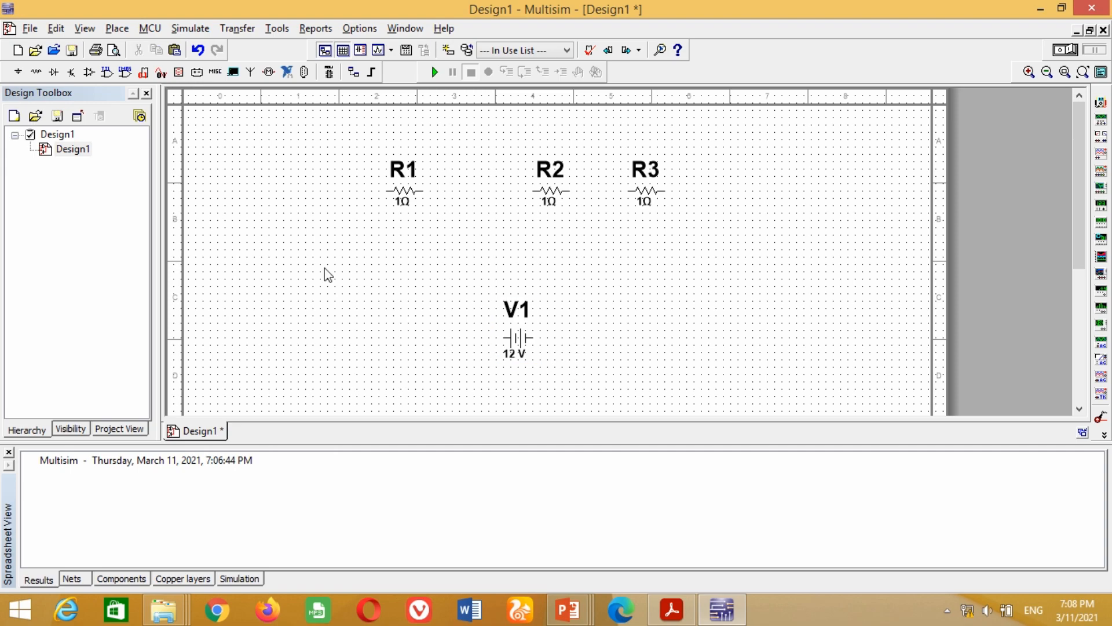
Step: Place a VOLTMETER_H from the Indicators group's VOLTMETER family below and to the right of resistor R3
click(118, 29)
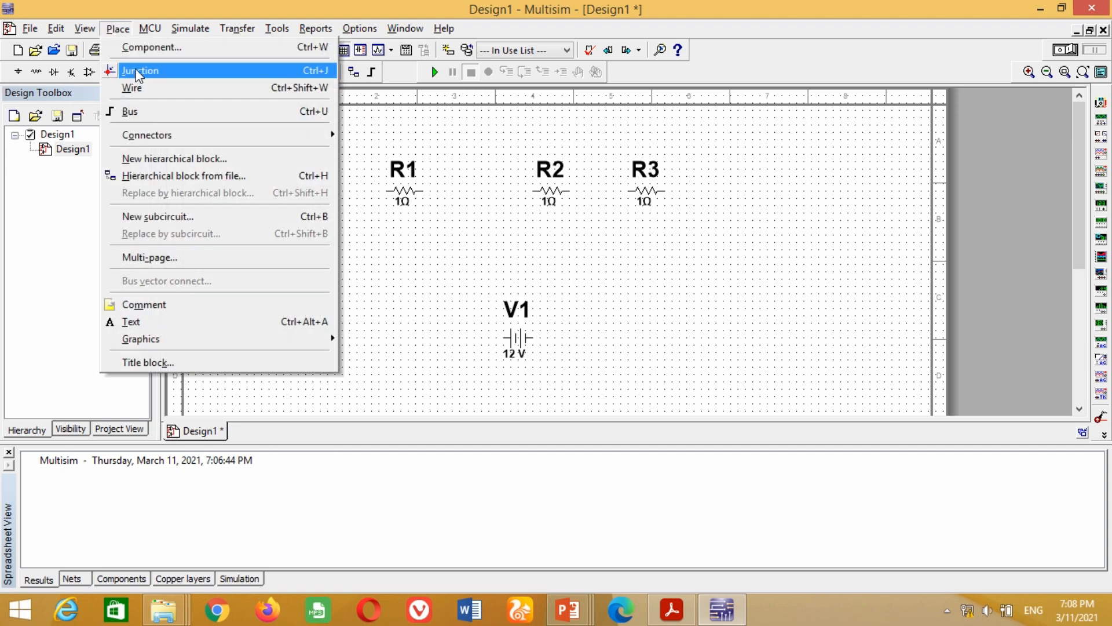
click(150, 48)
click(255, 129)
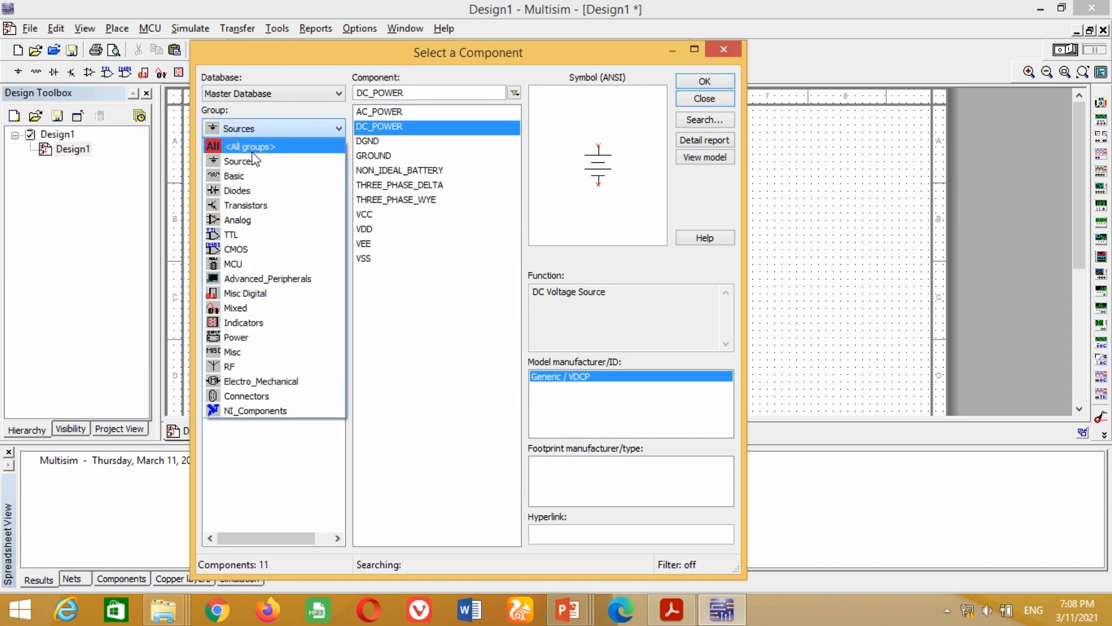
click(257, 323)
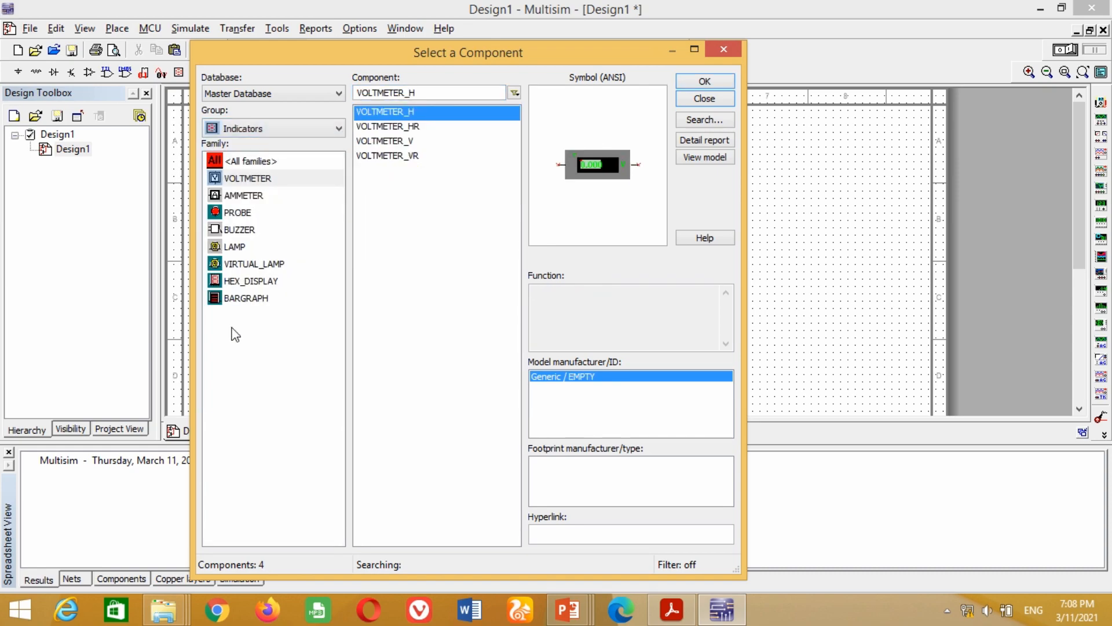
click(247, 179)
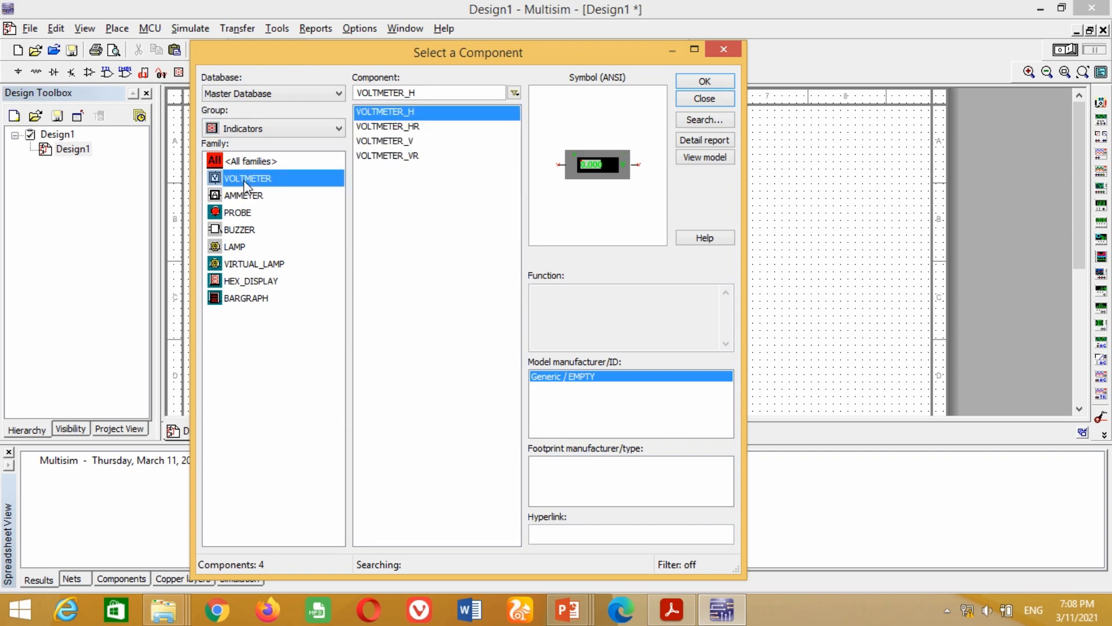
click(704, 81)
click(713, 276)
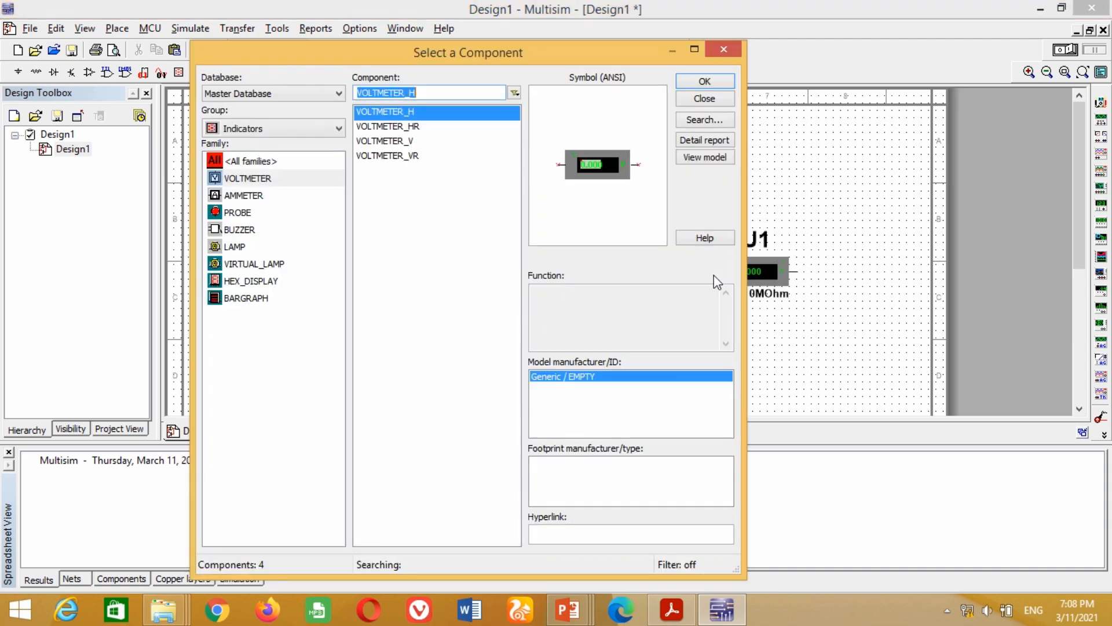
click(705, 99)
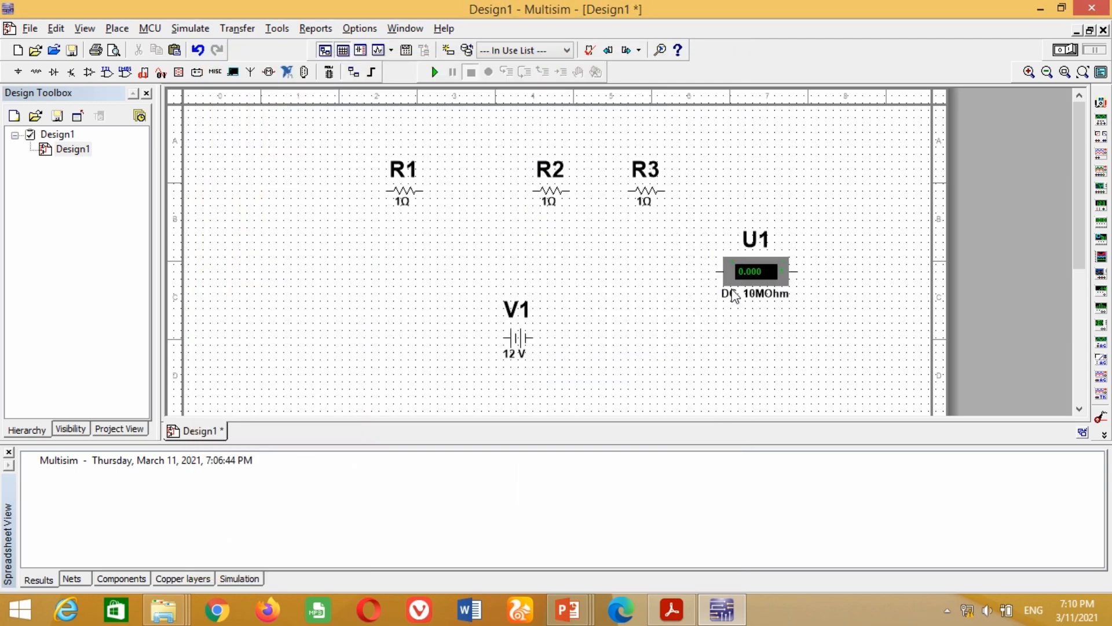
Step: Hide the voltmeter's value text in its display settings, keeping the labels and RefDes shown
double_click(759, 268)
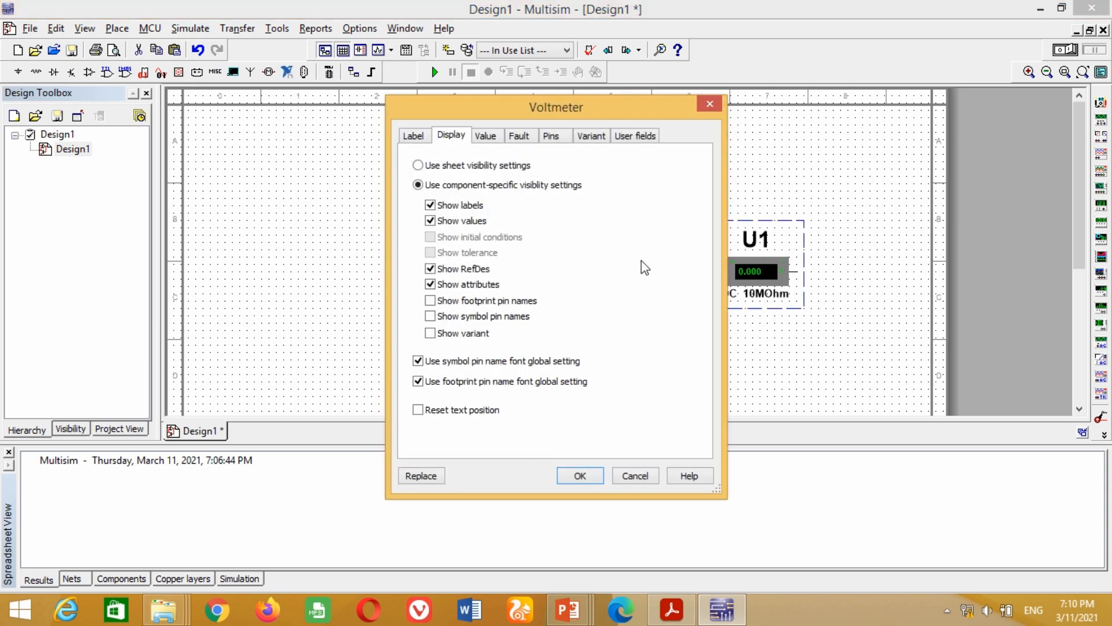
drag(455, 96, 322, 42)
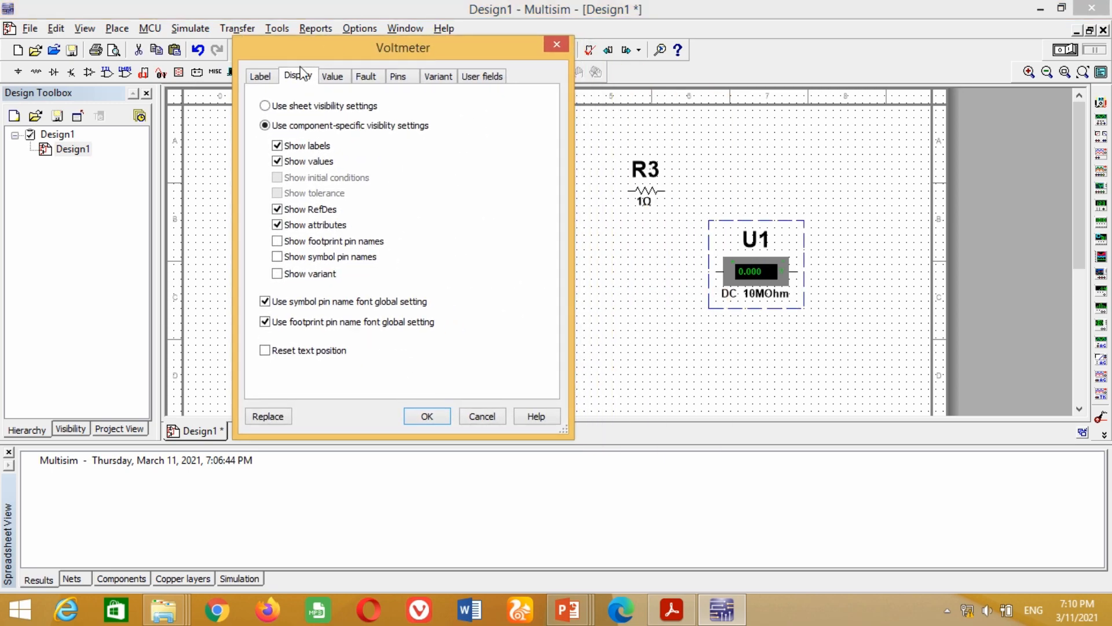
click(260, 76)
click(294, 80)
click(277, 145)
click(277, 162)
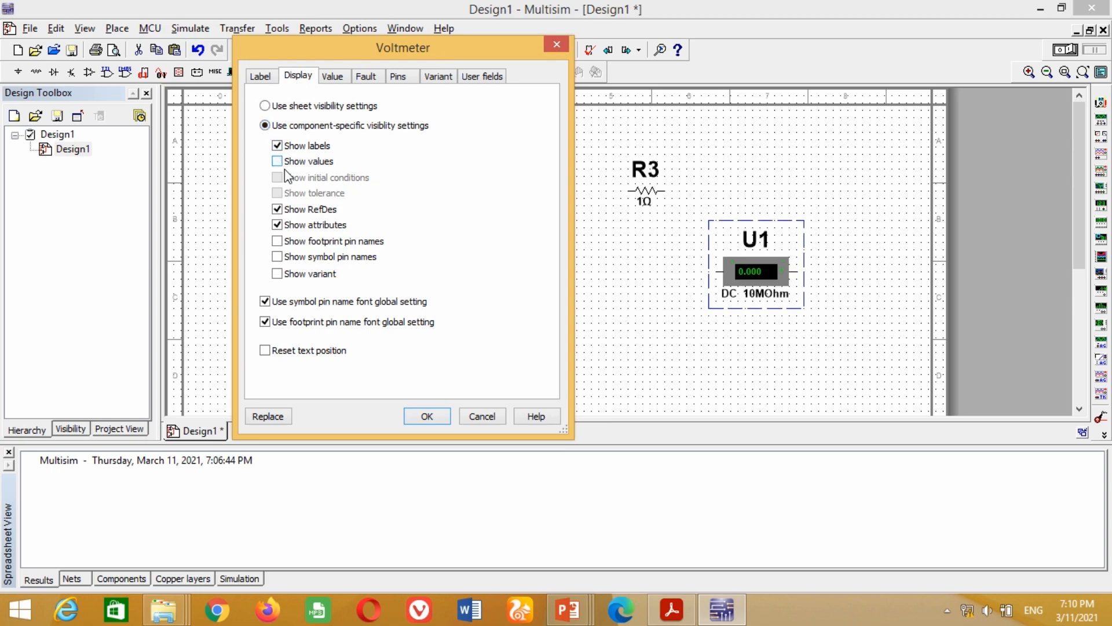
click(427, 417)
Step: Change the DC voltage source's RefDes to V
click(517, 319)
double_click(517, 318)
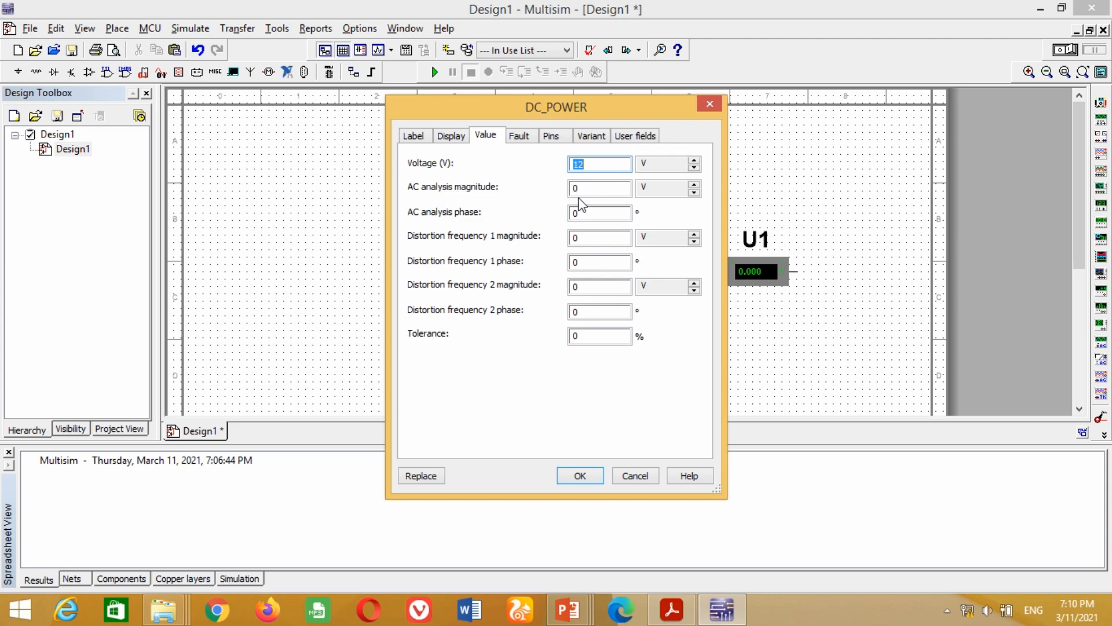
click(413, 137)
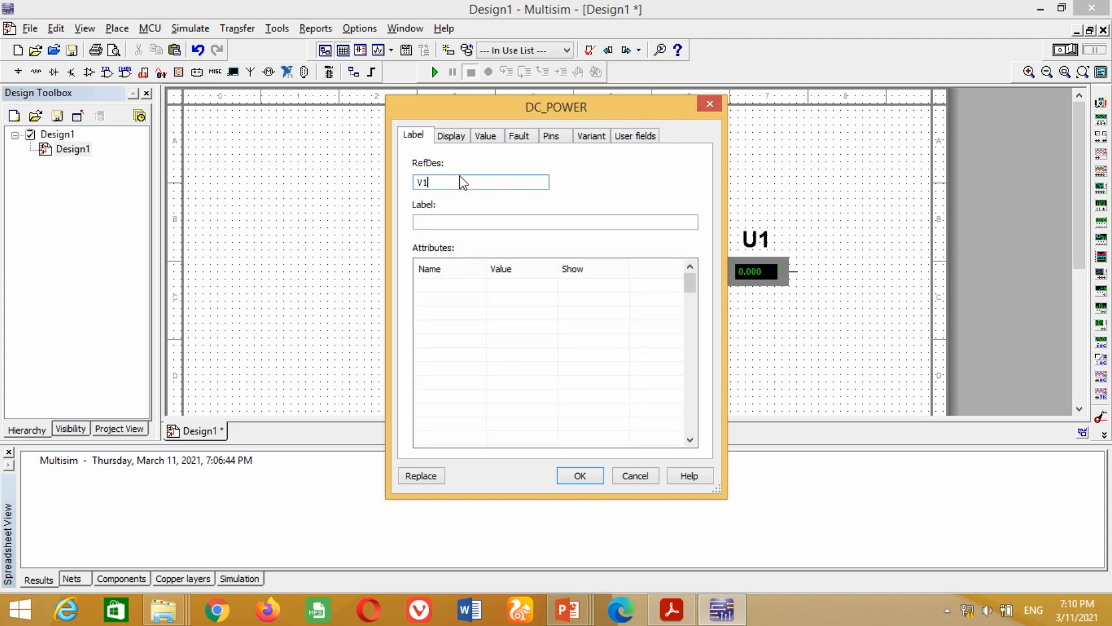
key(Return)
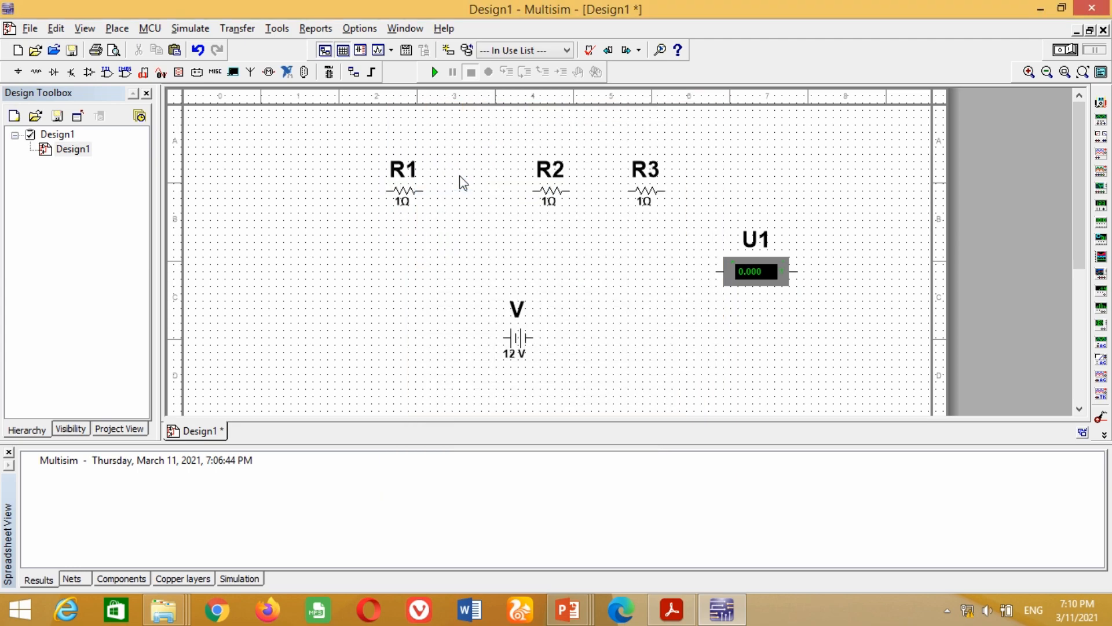
Step: Change the voltmeter's RefDes to V1
double_click(749, 265)
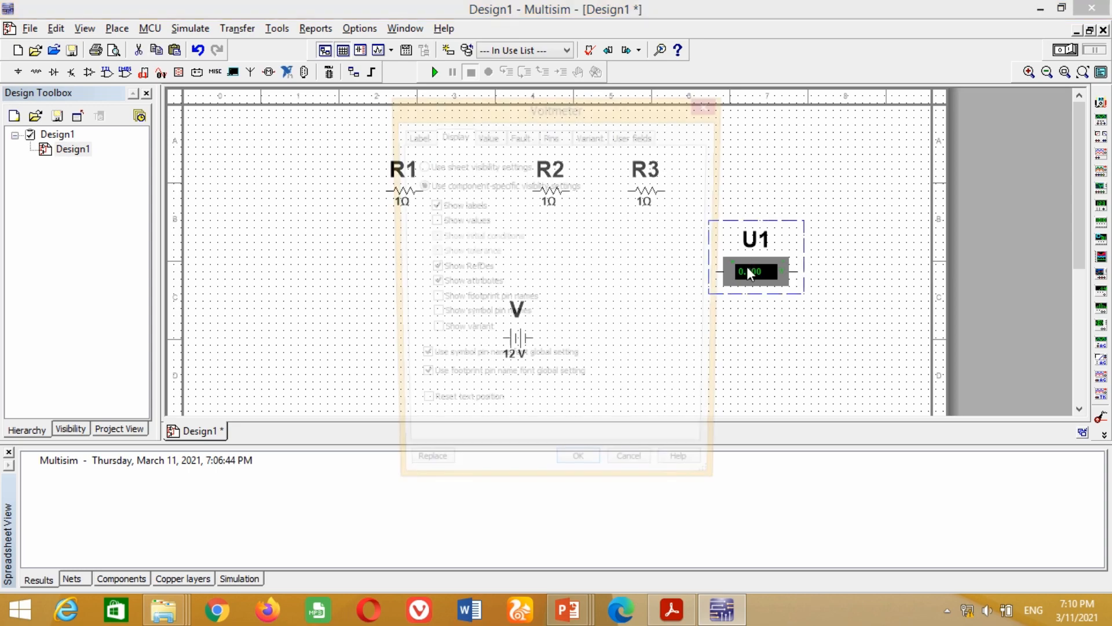
click(415, 137)
click(445, 177)
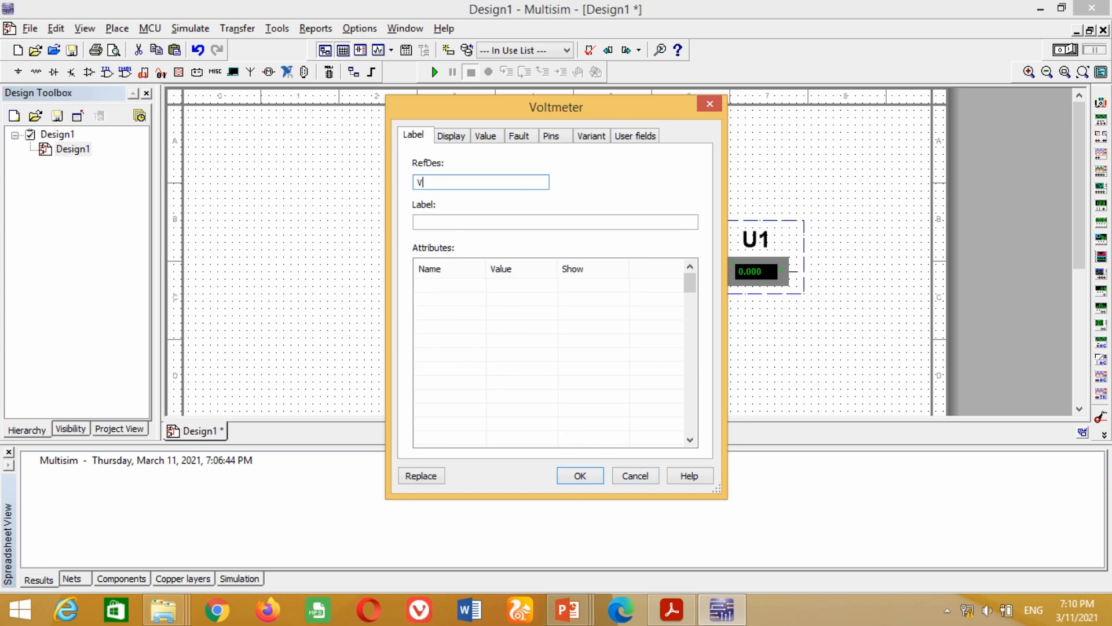
text(V1)
key(Return)
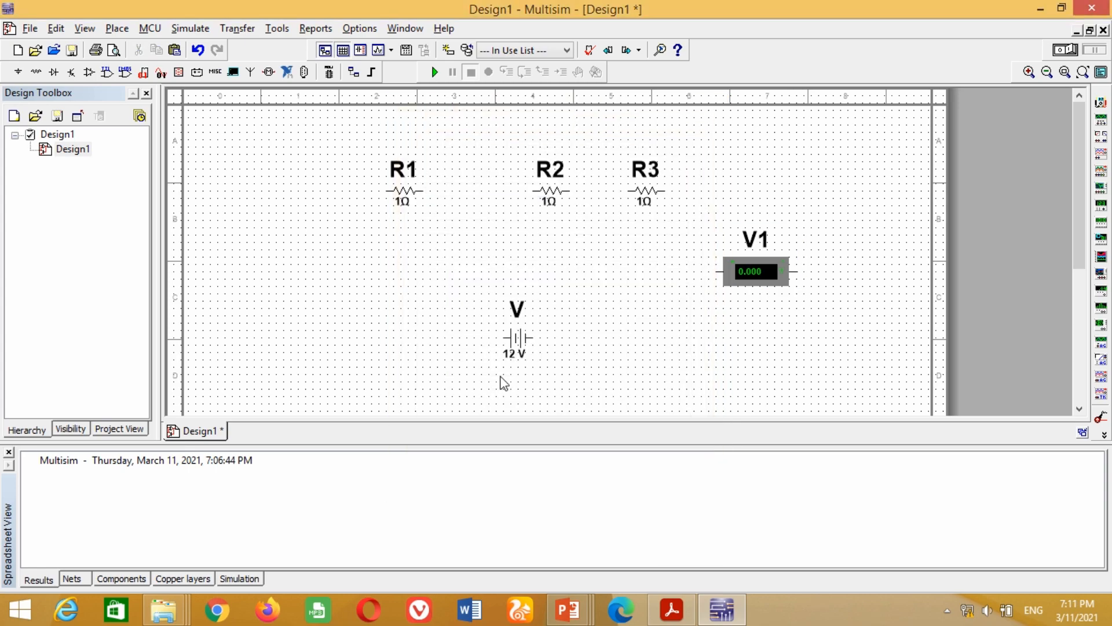
Step: Copy voltmeter V1 and paste two copies, one on each side of the DC source
click(747, 281)
key(ctrl+c)
key(ctrl+v)
click(695, 345)
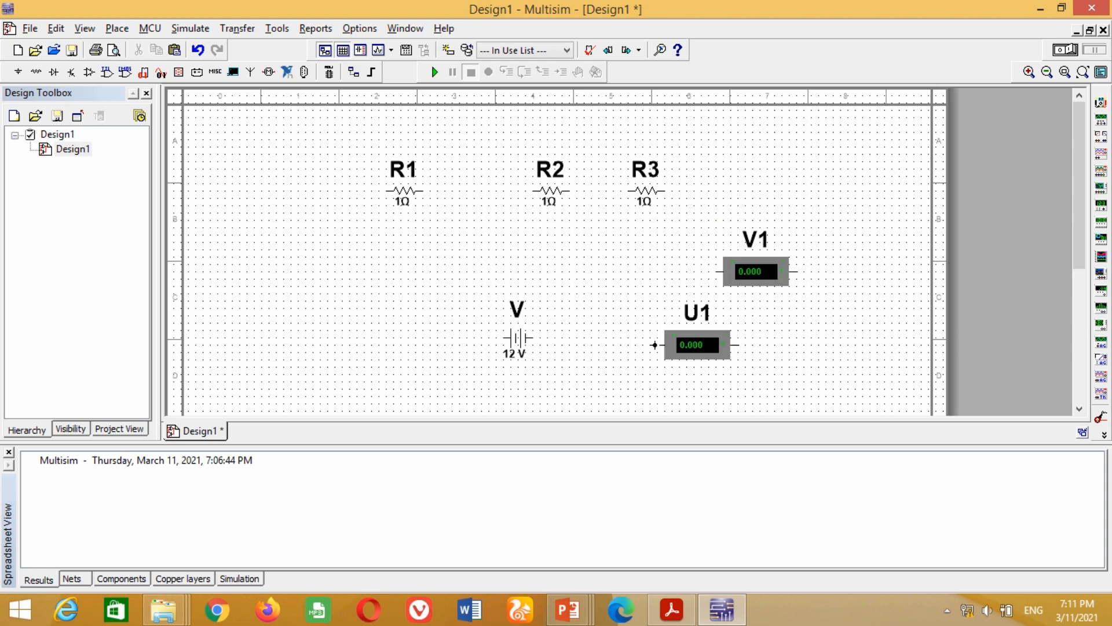
key(ctrl+v)
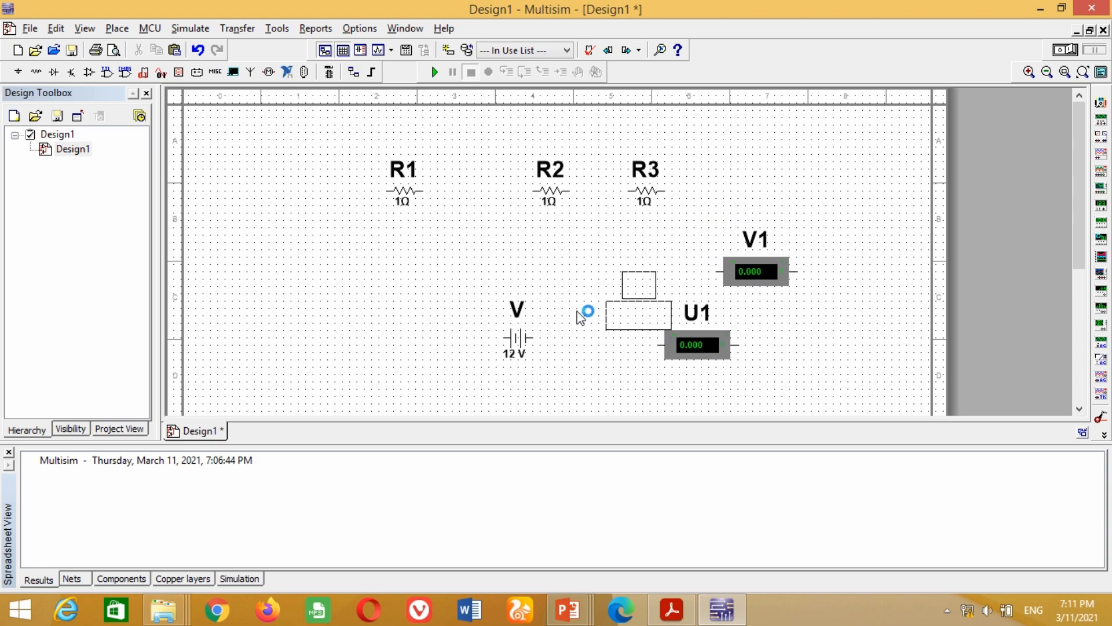
click(331, 318)
Step: Change the RefDes of the voltmeter copy to the right of the DC source to V2
double_click(682, 342)
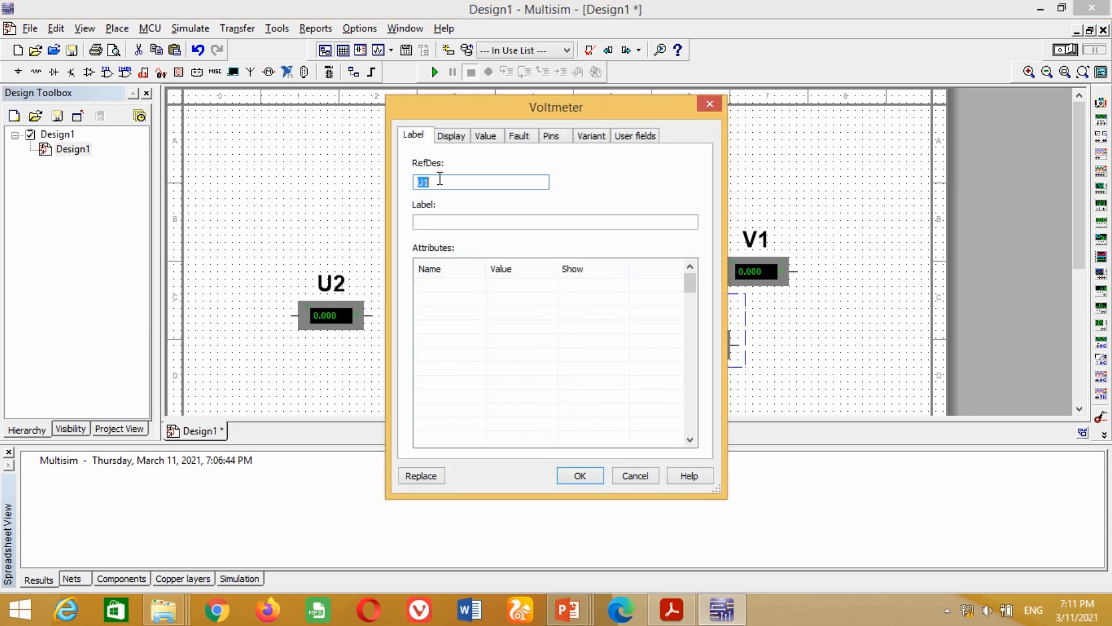
key(Return)
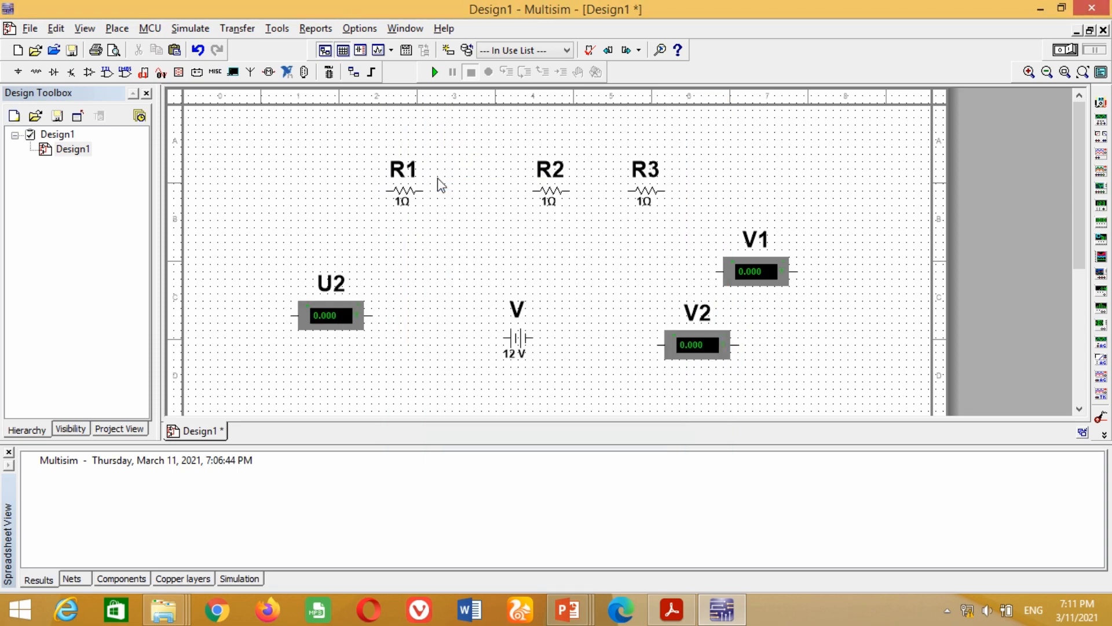
Step: Change the RefDes of the voltmeter copy to the left of the DC source to V3
double_click(320, 315)
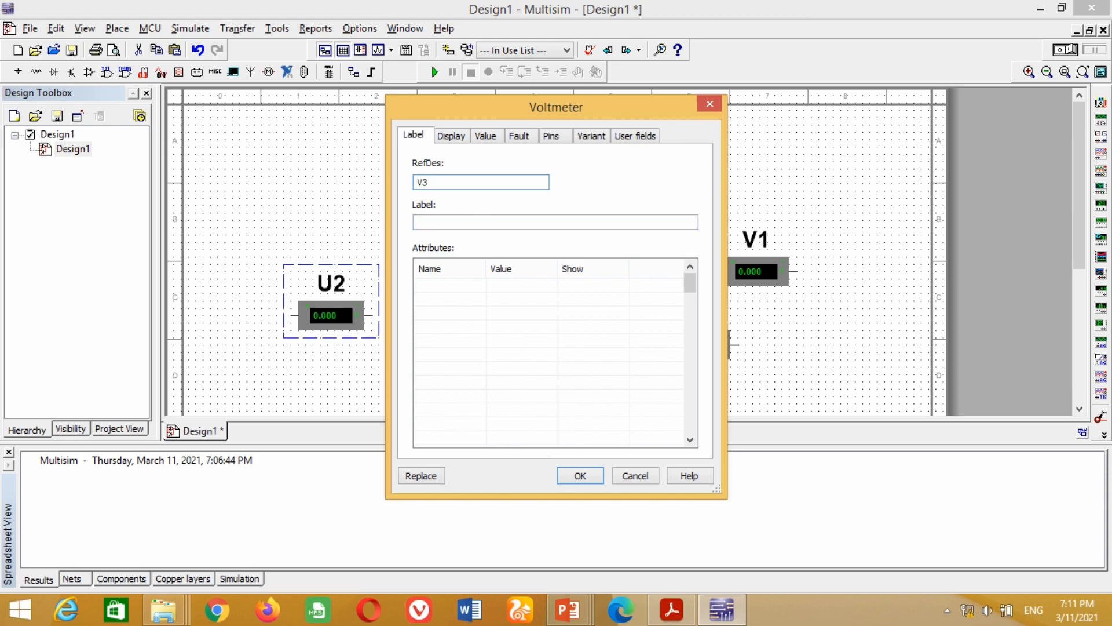
key(Return)
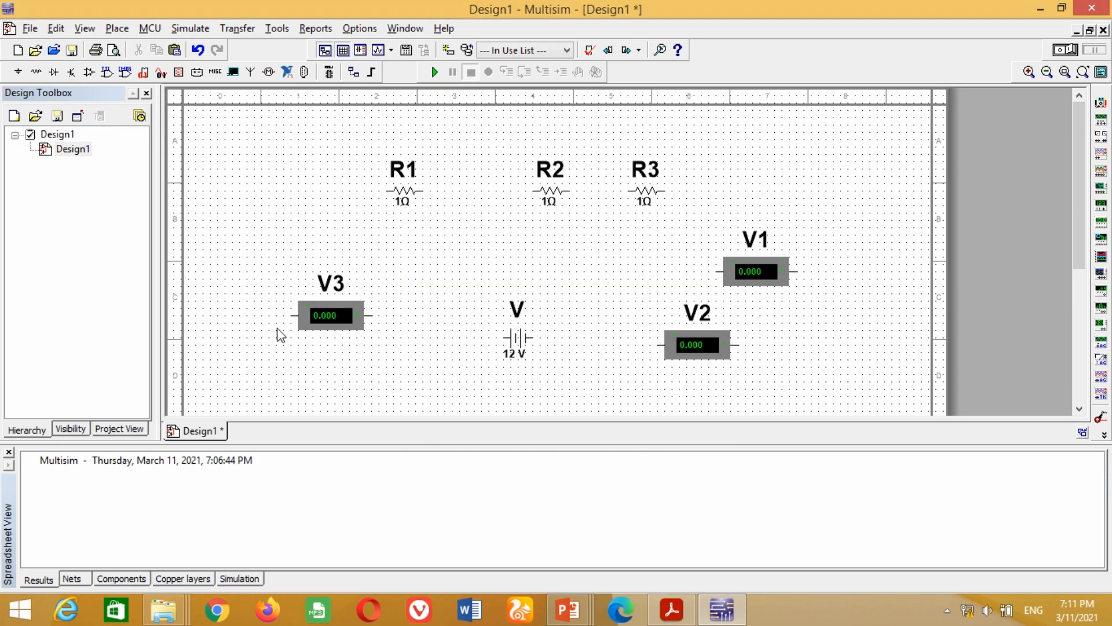
Step: Place an AMMETER_H component from the Indicators group to the left of resistor R1
click(118, 29)
click(139, 48)
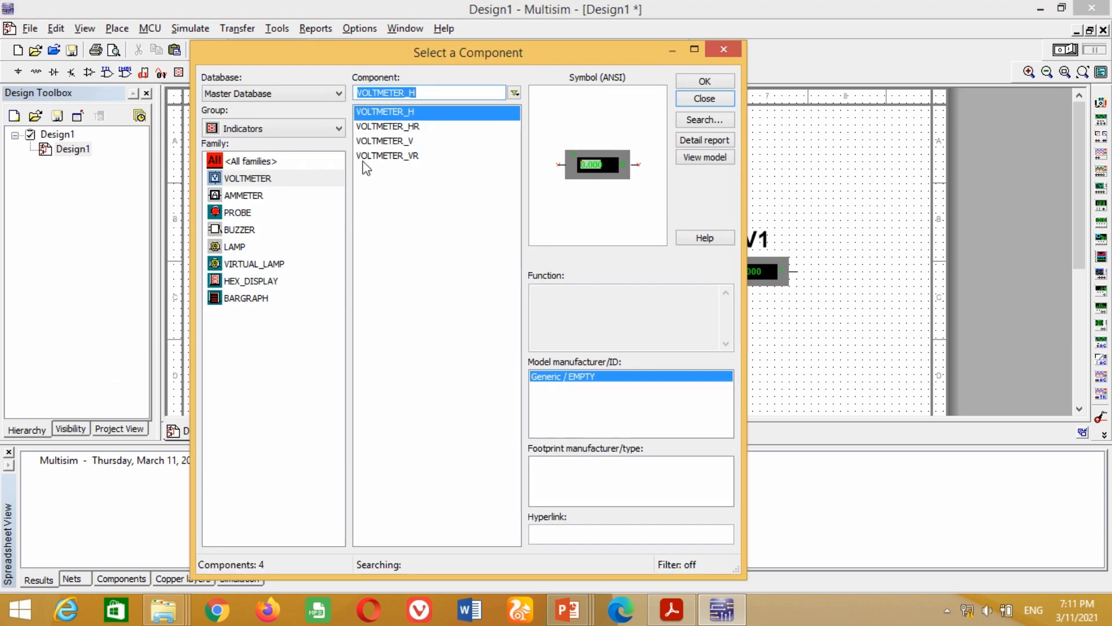
click(240, 195)
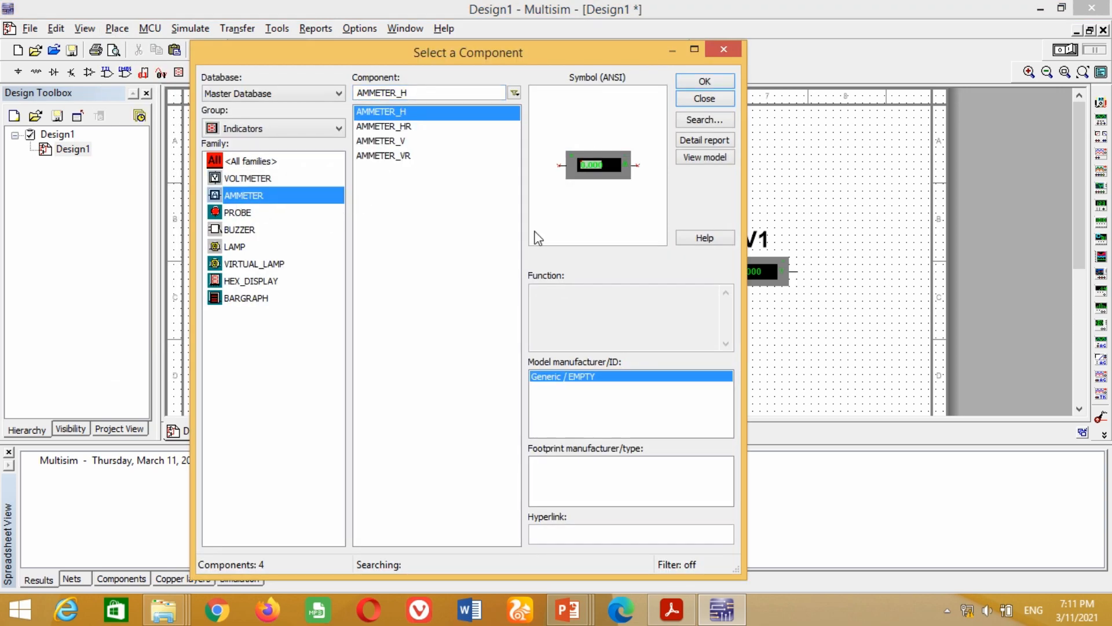
click(704, 81)
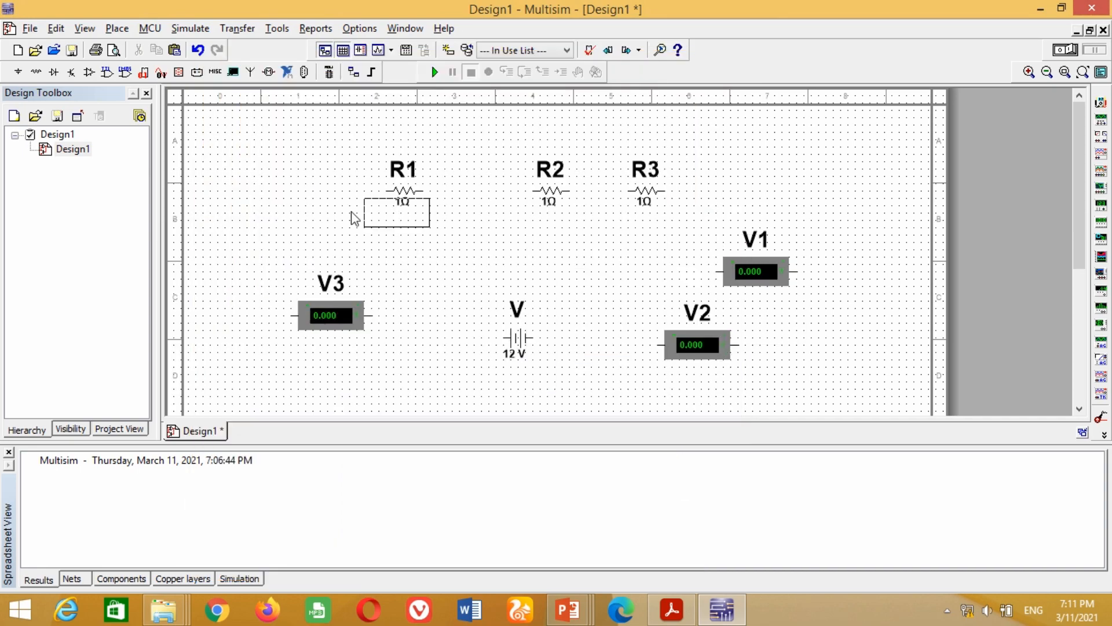
click(227, 202)
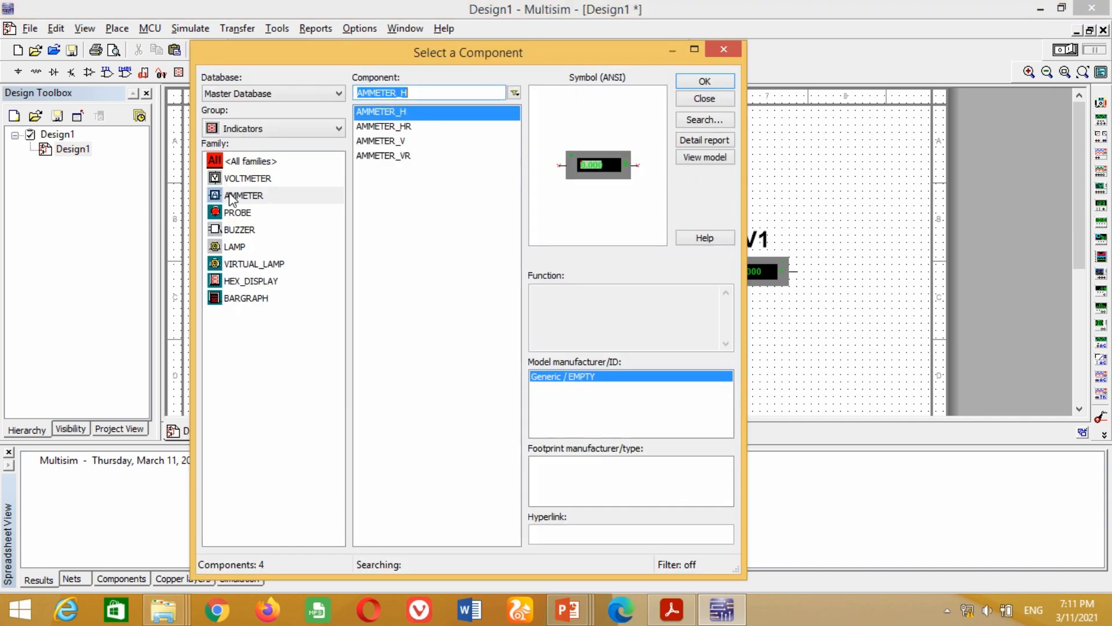
click(701, 102)
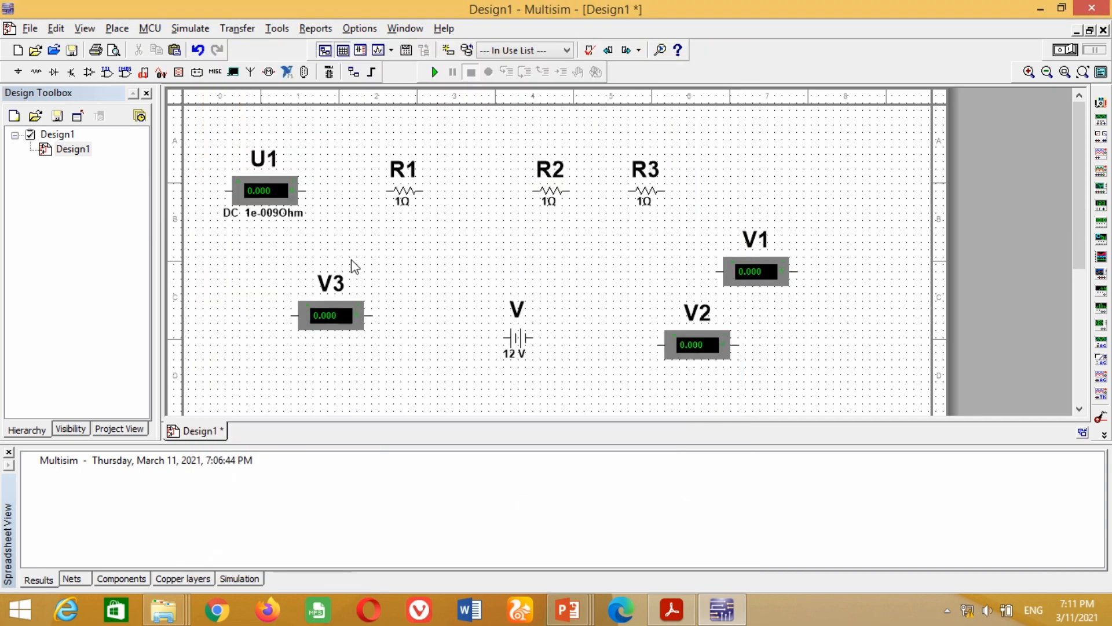
Step: Give the ammeter component-specific visibility settings with its values hidden, and change its RefDes to I
double_click(265, 189)
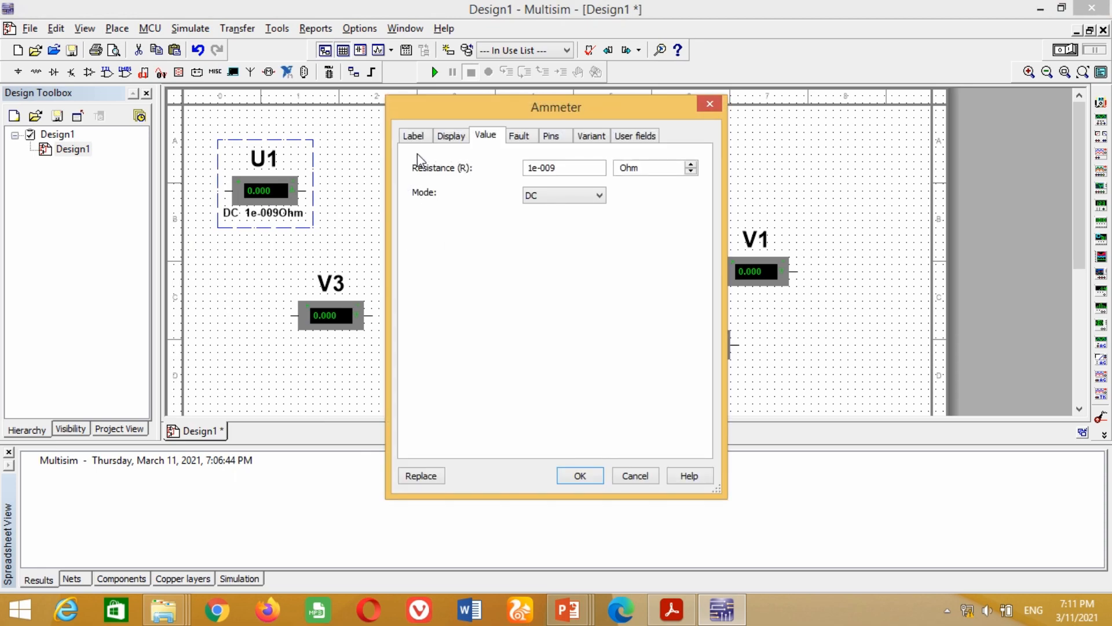
click(413, 136)
click(450, 135)
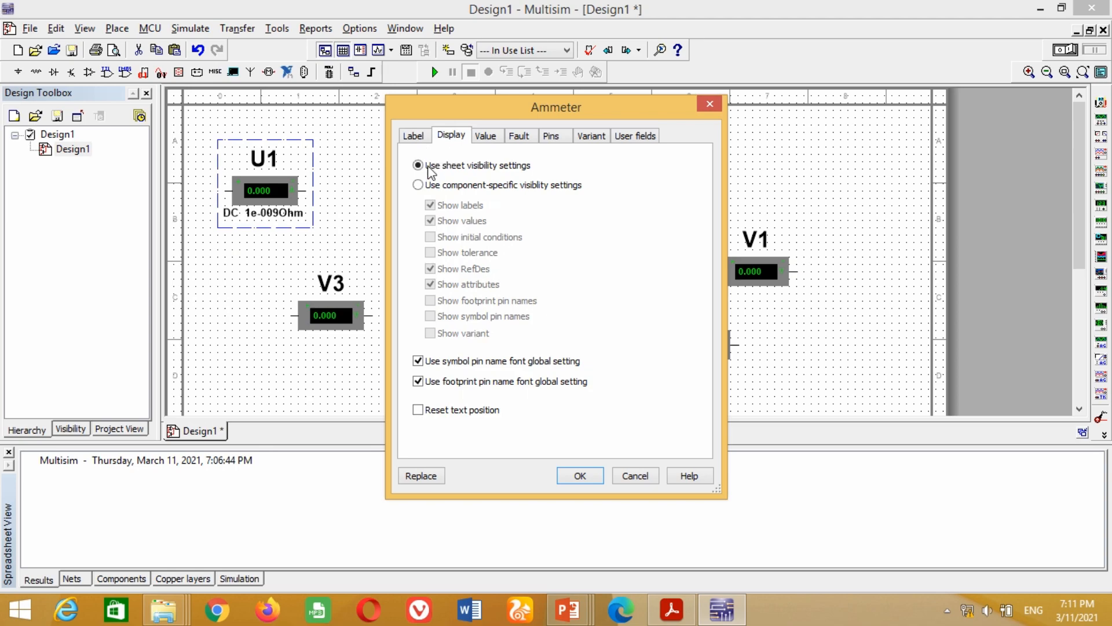
click(419, 185)
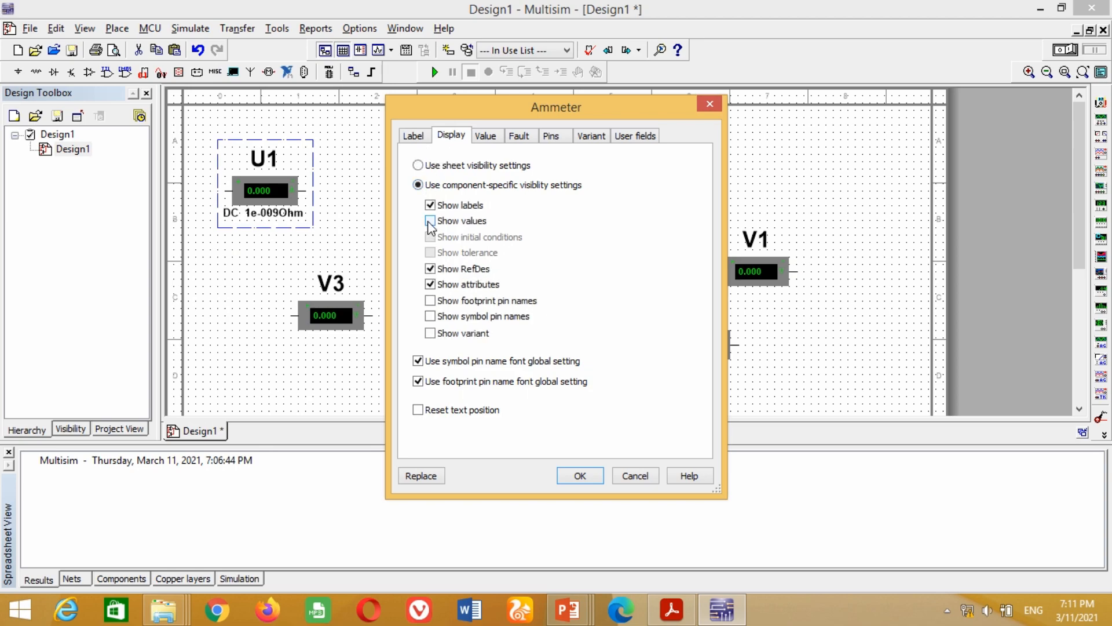
click(412, 136)
drag(441, 182, 387, 183)
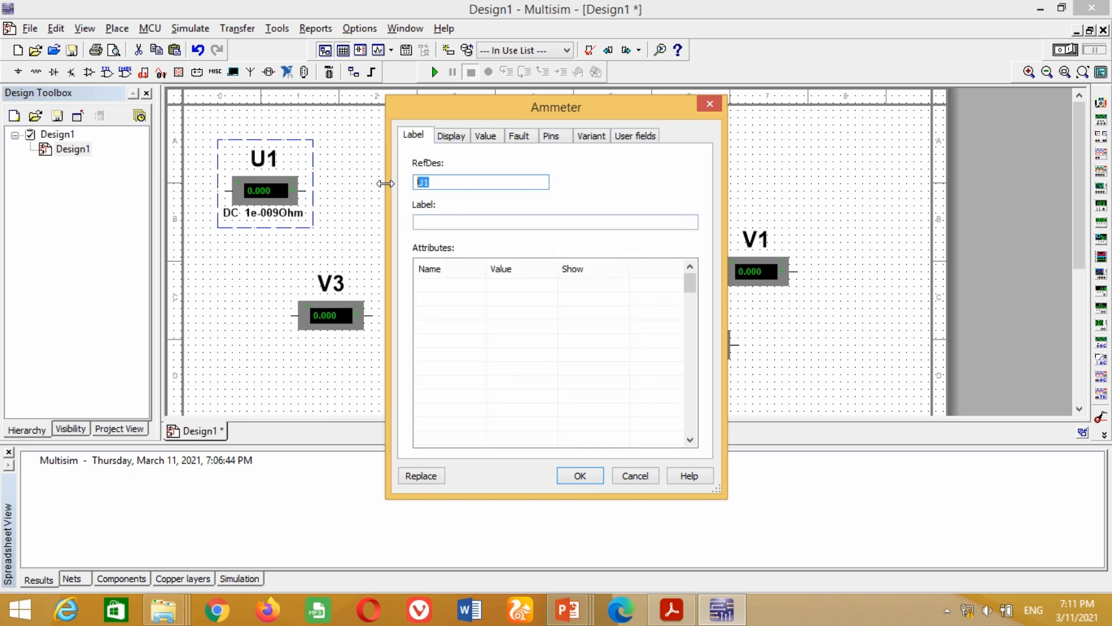
text(I)
click(581, 475)
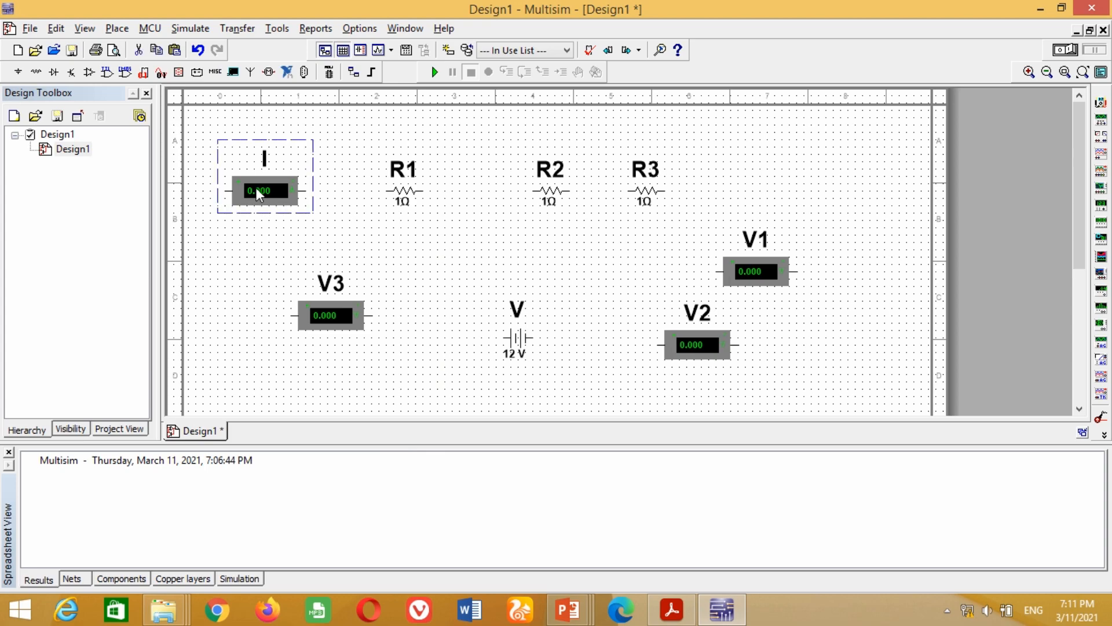
Step: Copy ammeter I and paste three copies: below R1, to the lower left of the DC source, and below R3
key(ctrl+c)
key(ctrl+v)
click(410, 273)
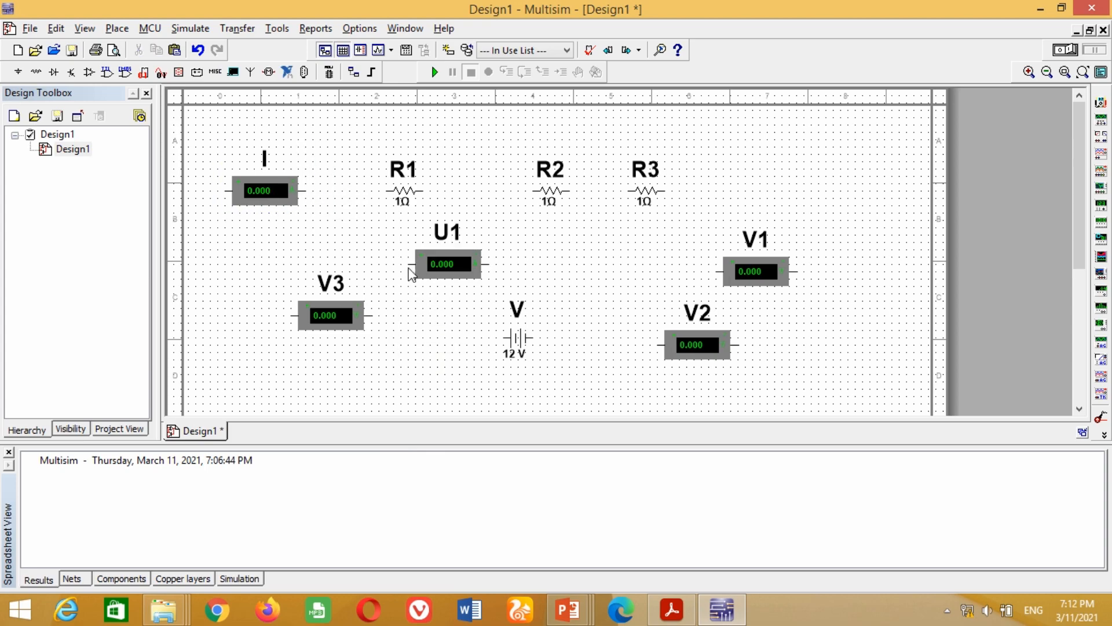
key(ctrl+v)
click(379, 376)
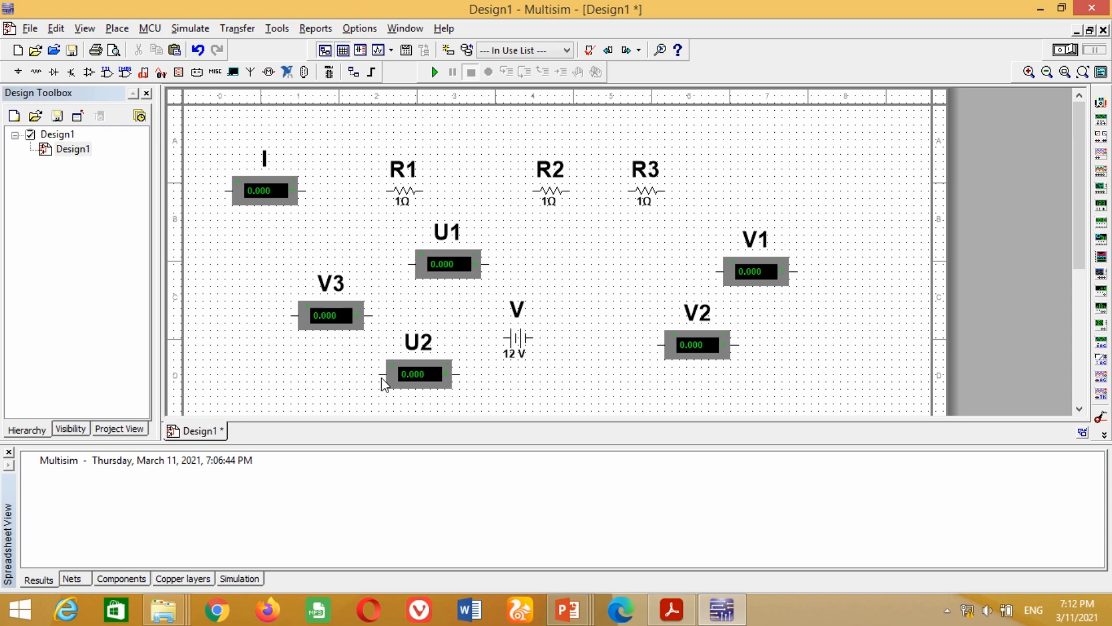
key(ctrl+v)
click(585, 280)
Step: Set the ammeter copies' RefDes to I1 below R1, I2 below R3, and I3 beside the source's lower left
click(445, 265)
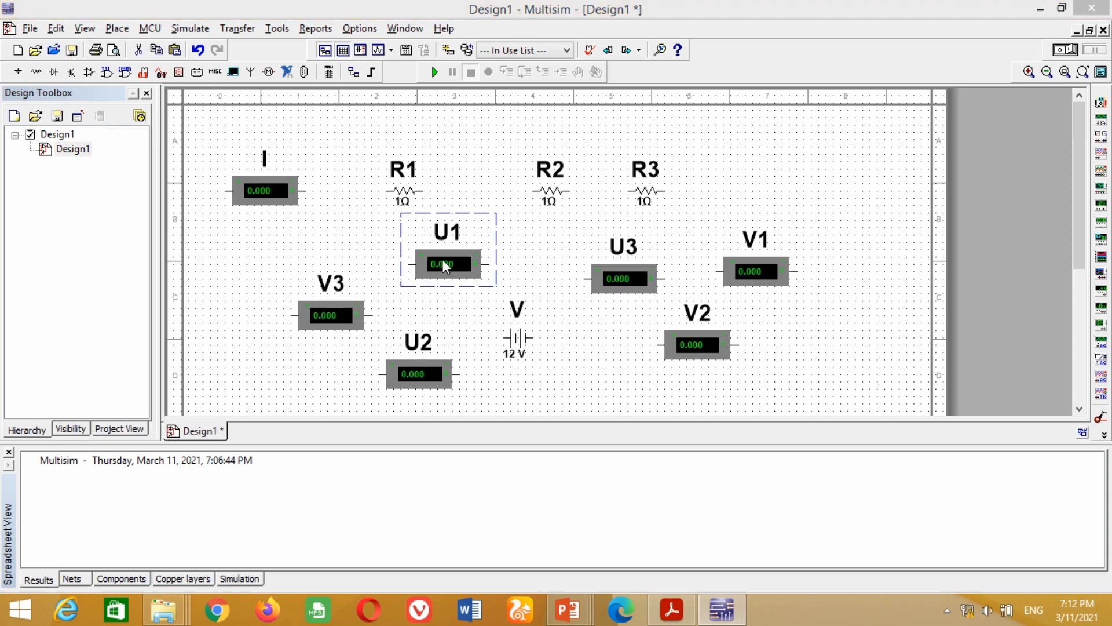
double_click(445, 265)
text(I1)
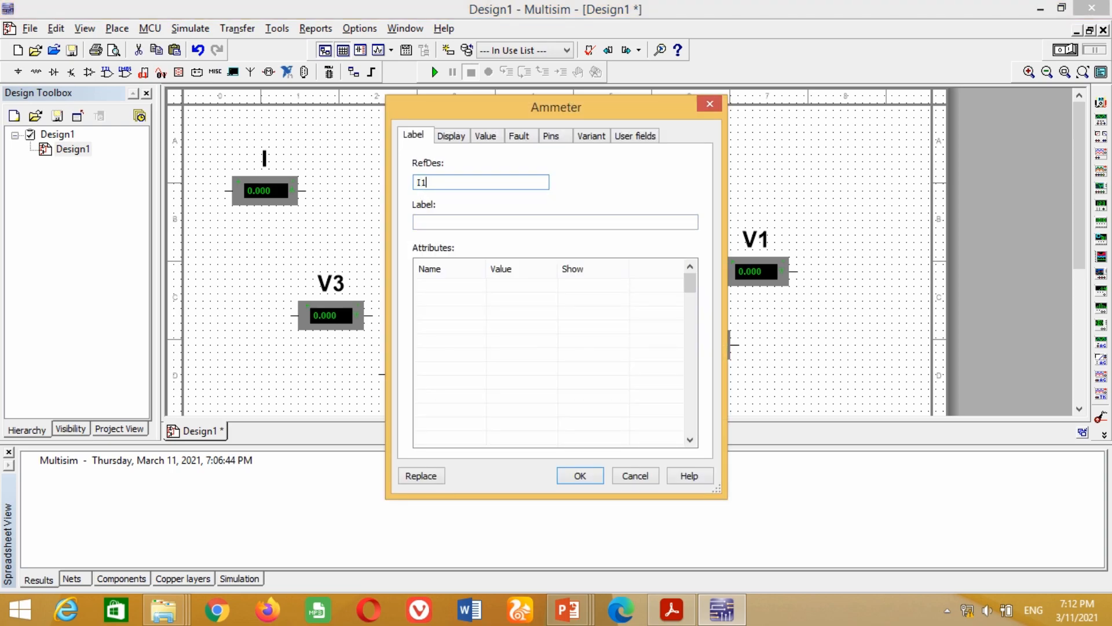
key(Return)
double_click(621, 270)
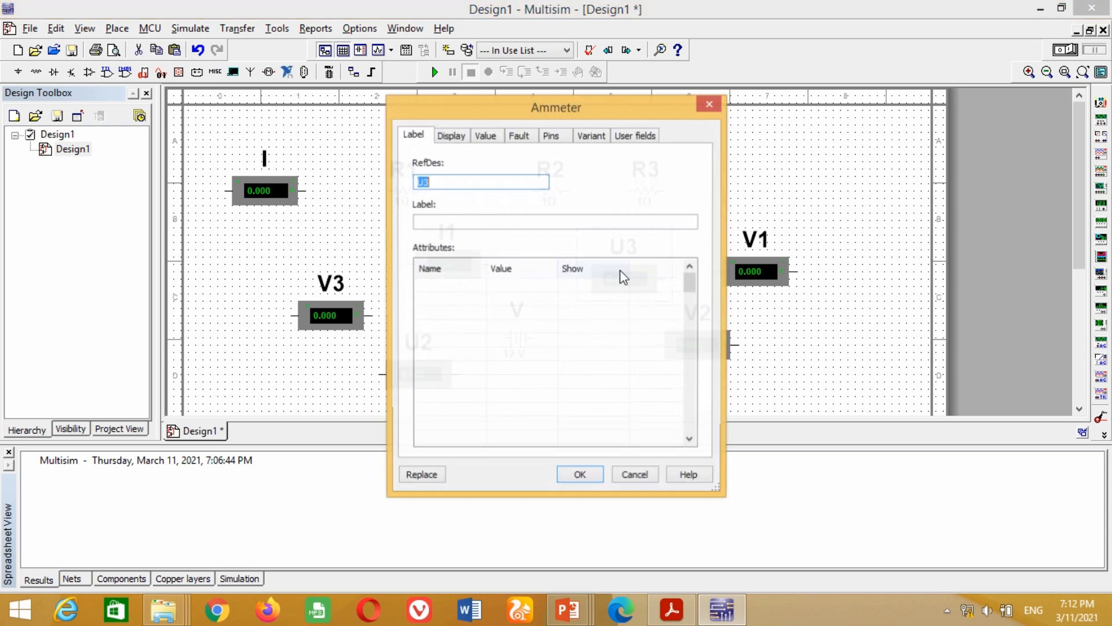
text(I2)
key(Return)
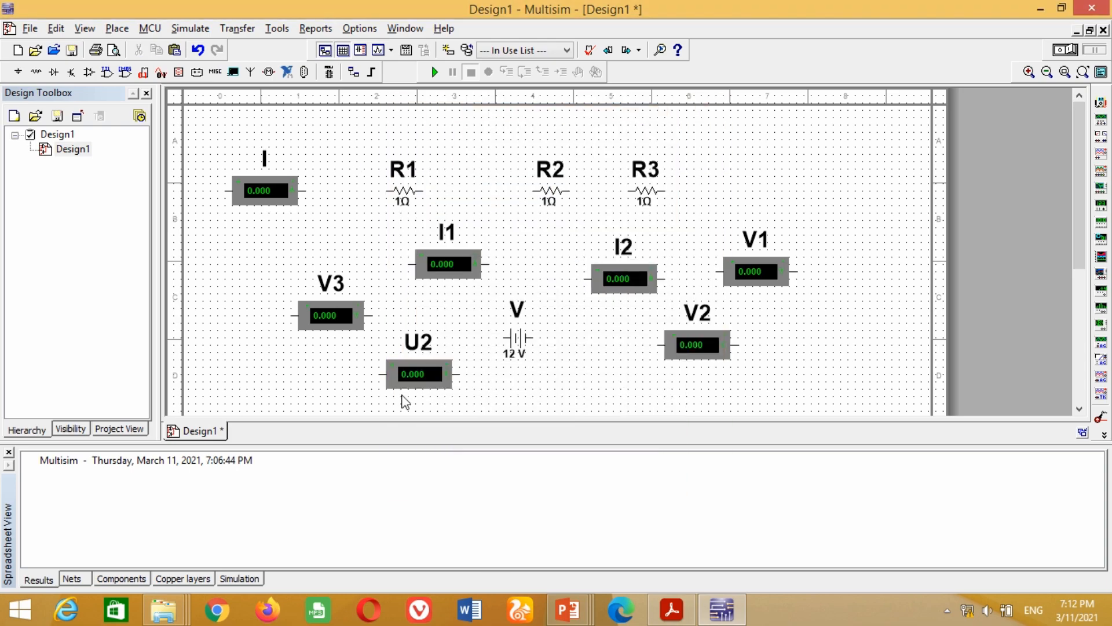
double_click(414, 383)
text(I3)
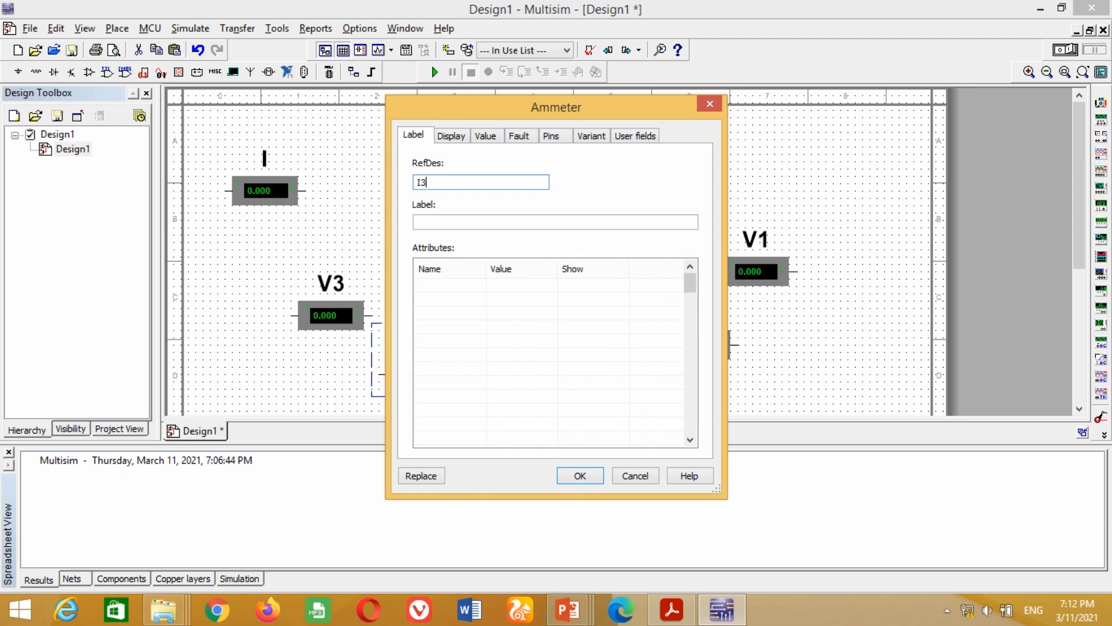
key(Return)
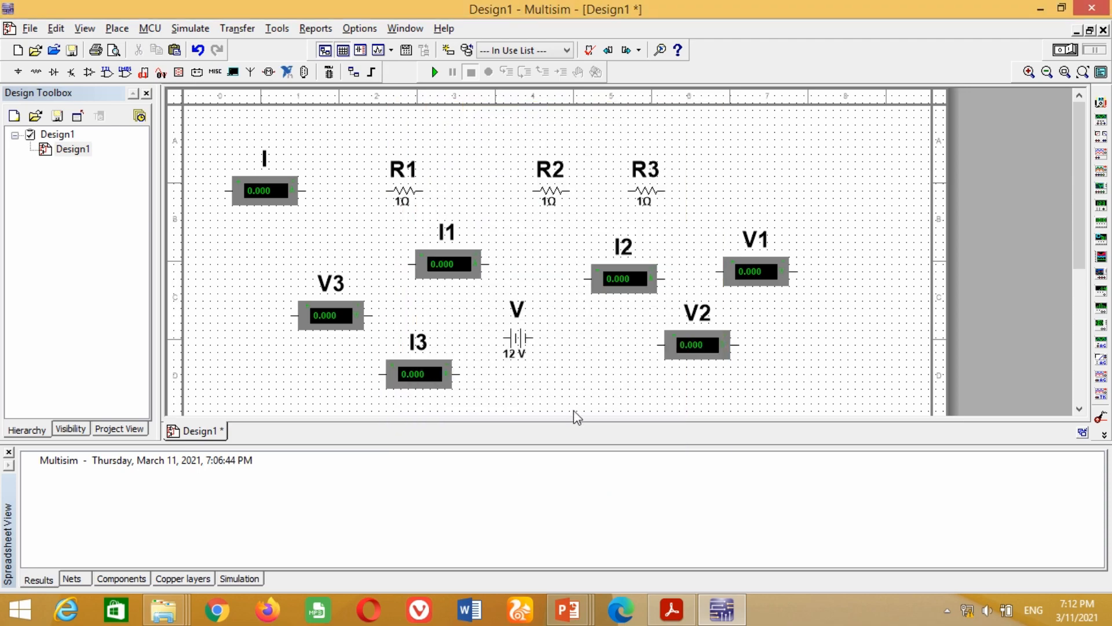
Step: Clear the left circuit area by moving I1 right of R3, I3 far down the sheet, and V3 above the DC source
drag(445, 262, 768, 189)
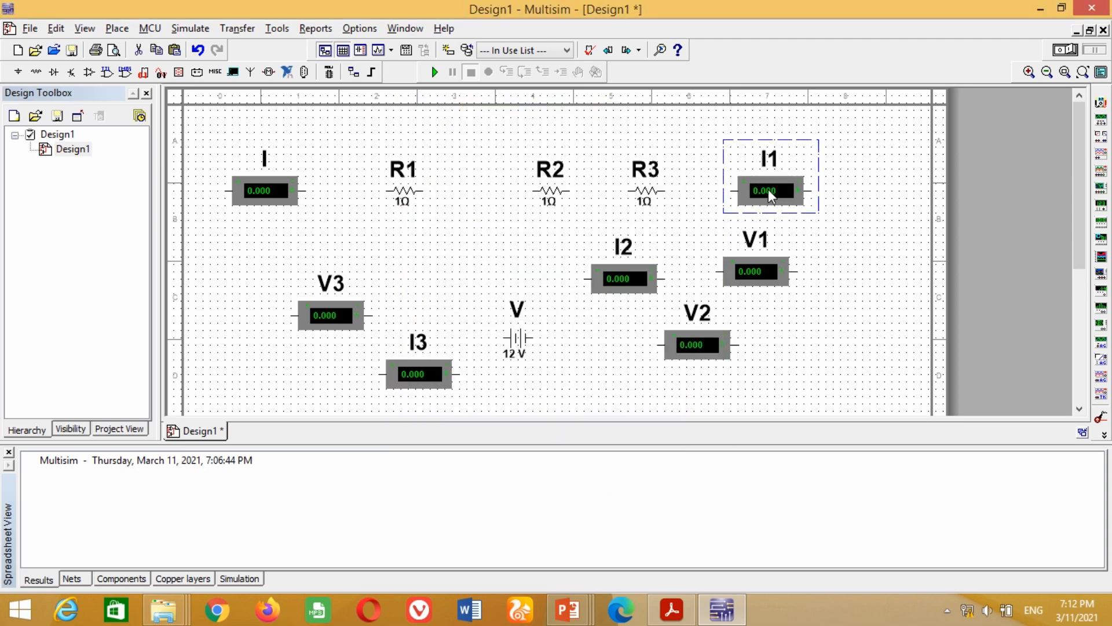
click(411, 373)
drag(412, 372, 541, 232)
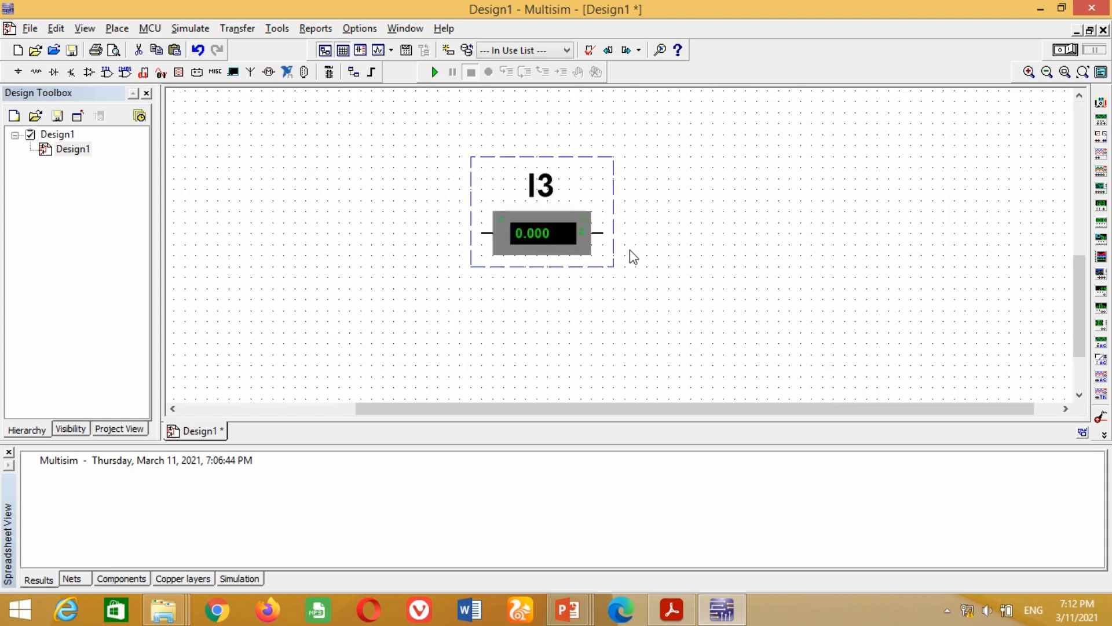
drag(1077, 305, 1067, 188)
scroll(1066, 188, down, 1)
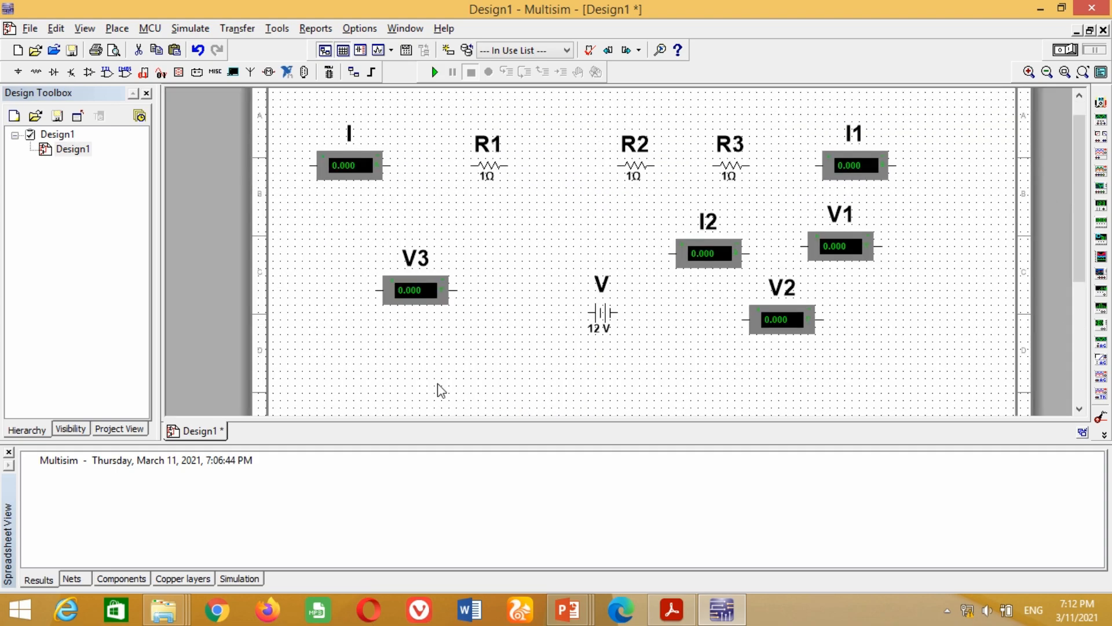
drag(449, 299, 632, 247)
Step: Move ammeter I to the lower left of R1 and rotate it 90° three times so it stands vertically
drag(363, 171, 429, 257)
key(ctrl+r)
key(ctrl+r)
key(ctrl+r)
Step: Wire ammeter I between the DC source's left terminal and R1's left terminal
click(589, 312)
click(428, 288)
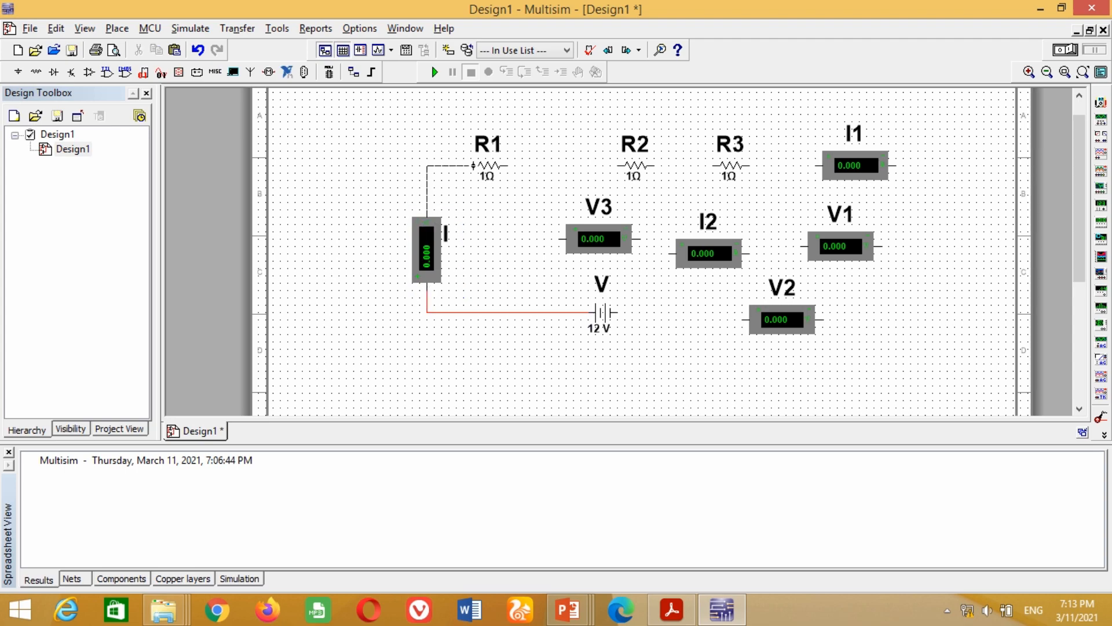
click(474, 166)
Step: Place ammeter I1 between R1 and R2, shifting R2 and R3 to the right and moving voltmeter V3 right of V2
drag(599, 241, 943, 295)
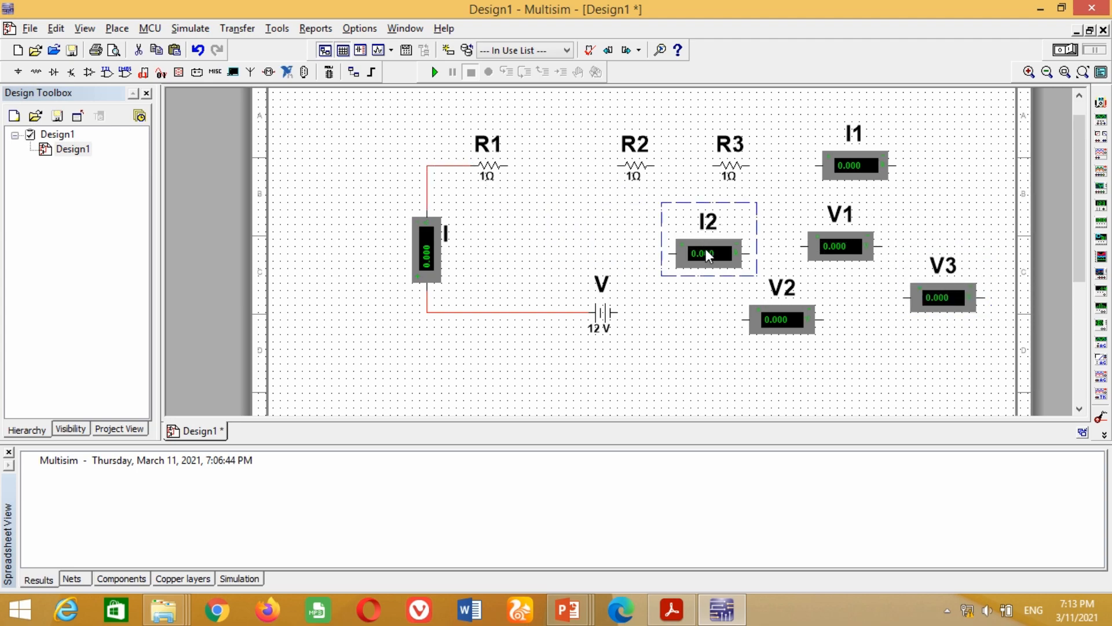
drag(710, 257, 702, 251)
drag(851, 168, 544, 212)
drag(735, 171, 834, 173)
drag(645, 165, 695, 167)
drag(538, 215, 598, 167)
Step: Wire ammeter I1 in series between R1 and R2
click(519, 166)
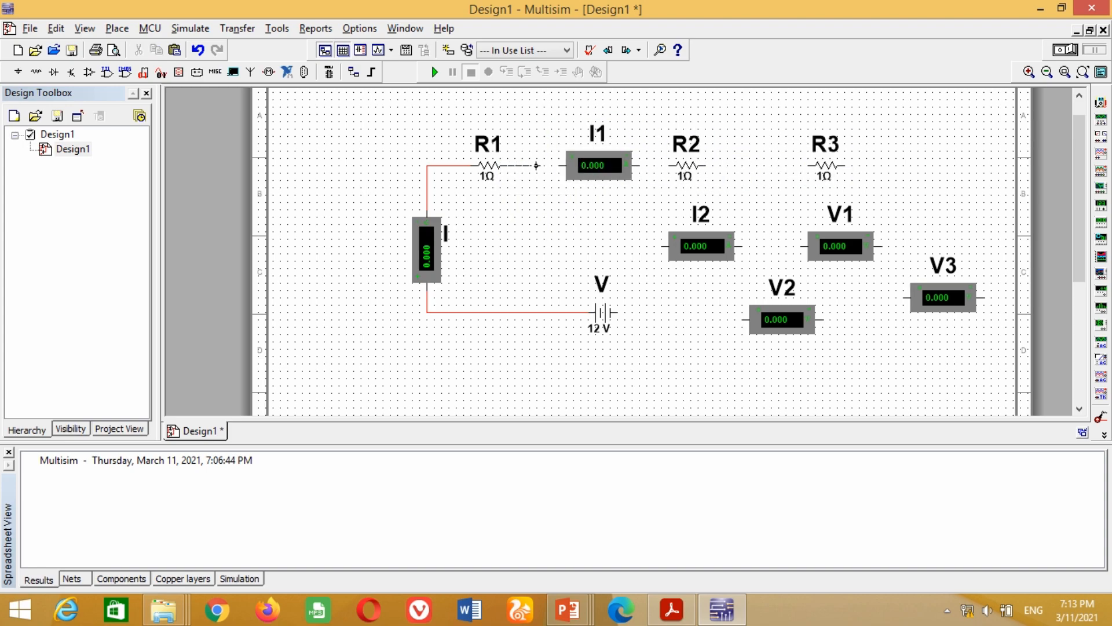
click(559, 166)
click(670, 166)
Step: Shift R3 to the right, then place ammeter I2 between R2 and R3 and wire it in series
drag(826, 171, 905, 174)
drag(705, 252, 791, 175)
click(752, 166)
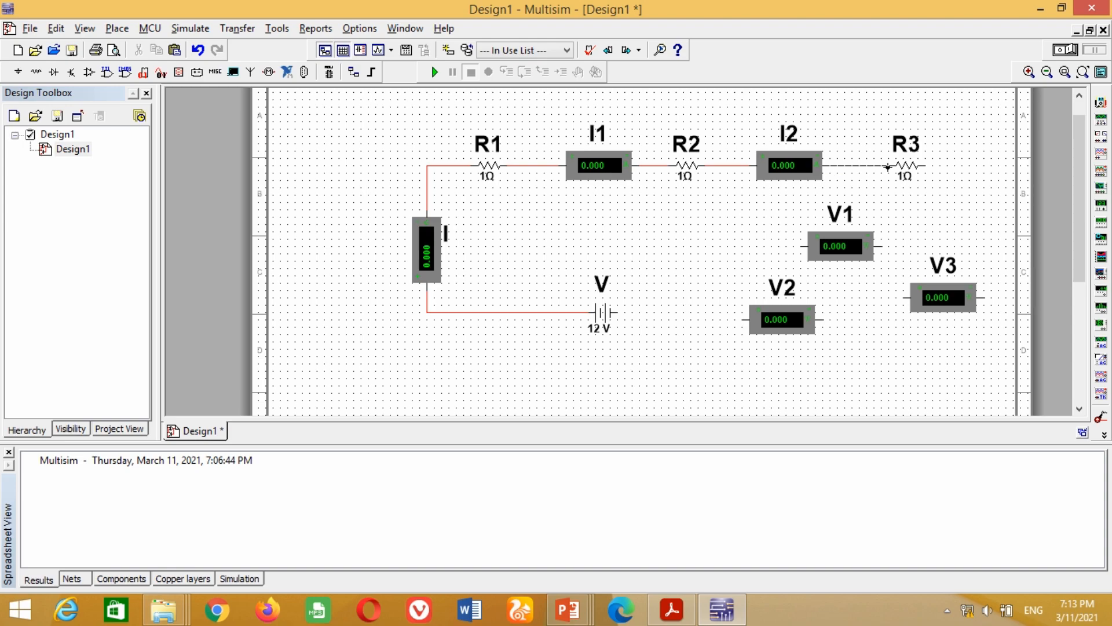
click(889, 167)
Step: Move voltmeters V3 and V1 to the lower right of the DC source, and place ammeter I3 vertically below R3
drag(956, 302, 949, 383)
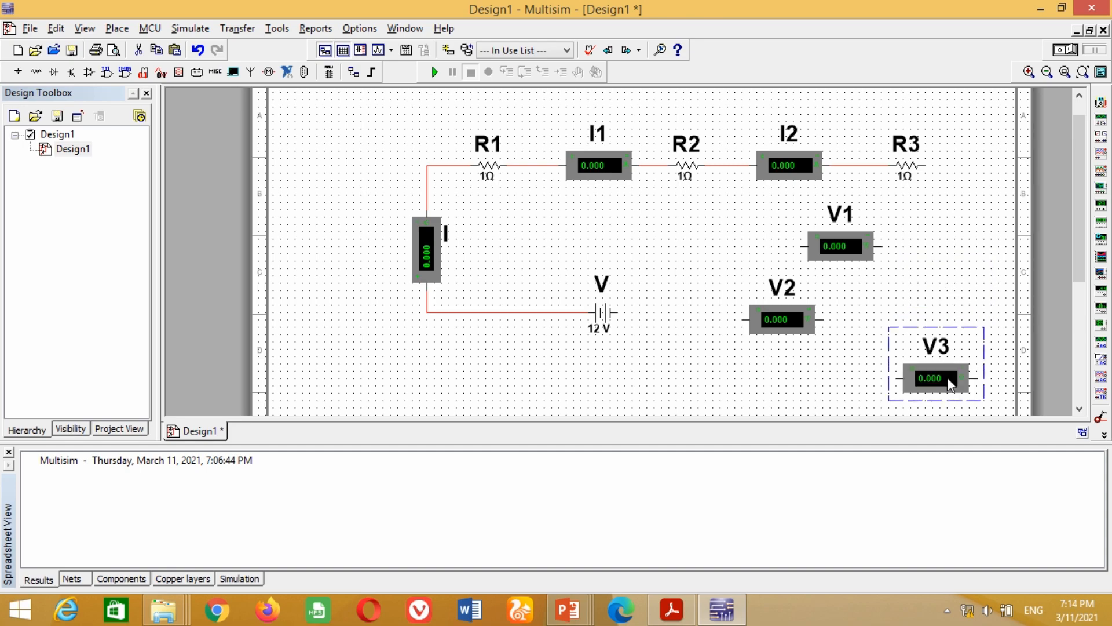
drag(863, 252, 802, 384)
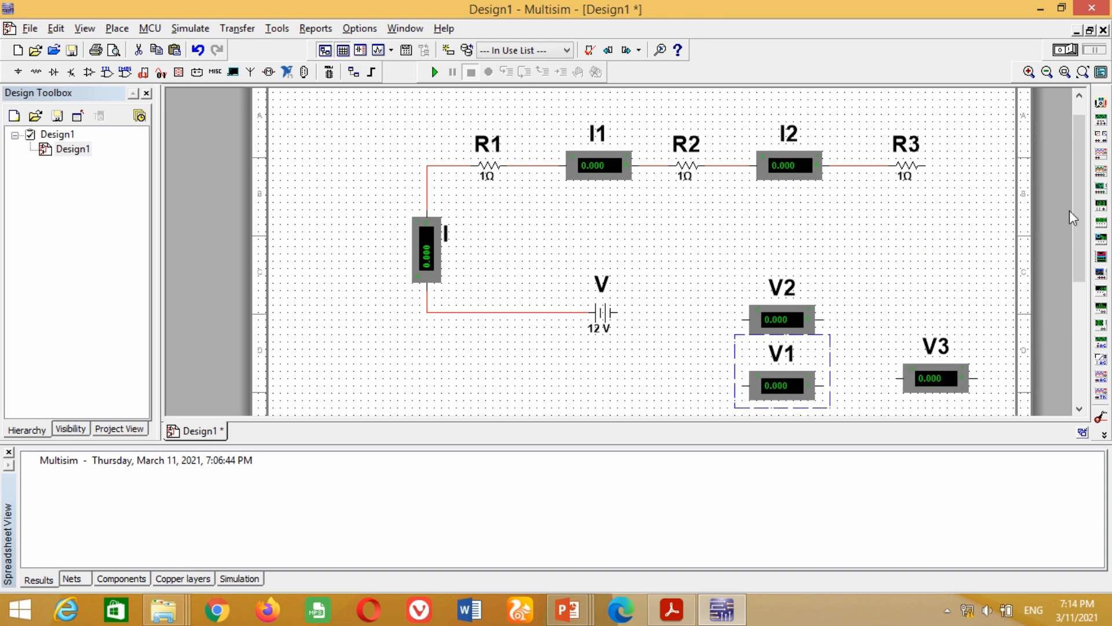
drag(1081, 248, 1081, 364)
drag(655, 251, 867, 111)
drag(1079, 283, 1079, 152)
drag(869, 355, 944, 285)
key(ctrl+r)
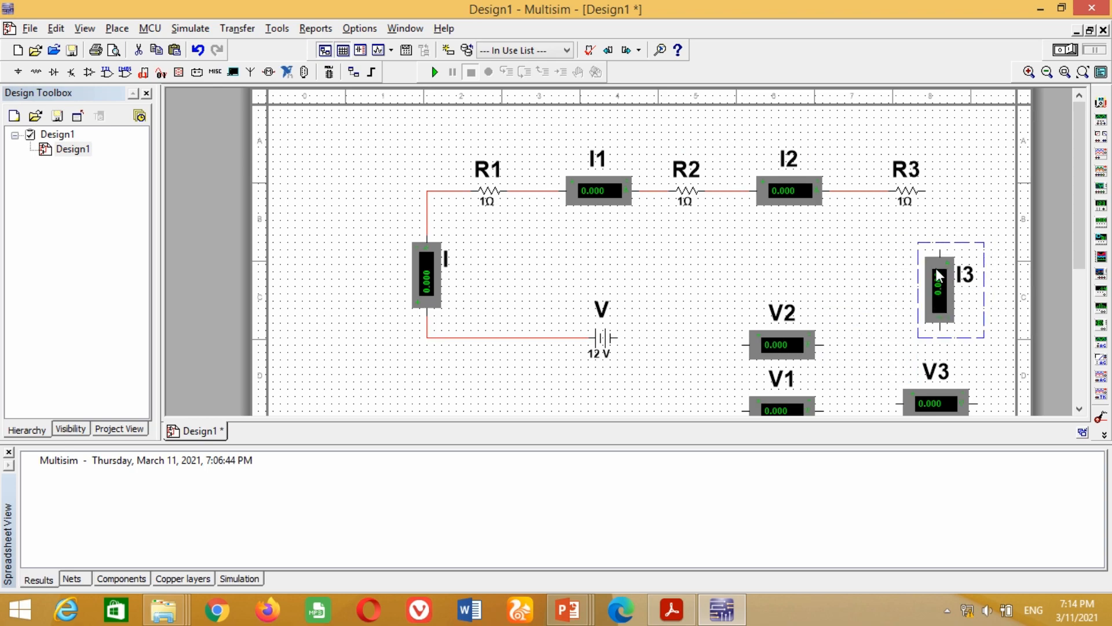
Step: Wire ammeter I3 between R3's right terminal and the DC source's right terminal, moving voltmeter V2 up below I2
click(926, 191)
click(940, 256)
drag(782, 348, 789, 282)
click(939, 329)
click(619, 337)
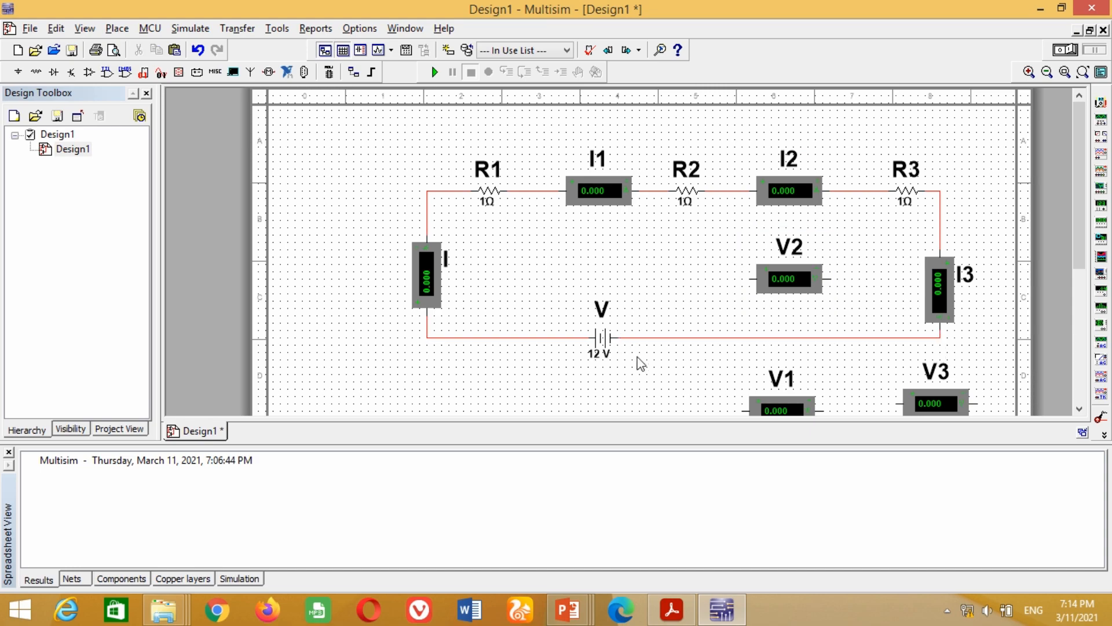
Step: Shift ammeter I3 slightly upward along the circuit's right branch
click(940, 289)
drag(941, 284, 941, 262)
click(753, 312)
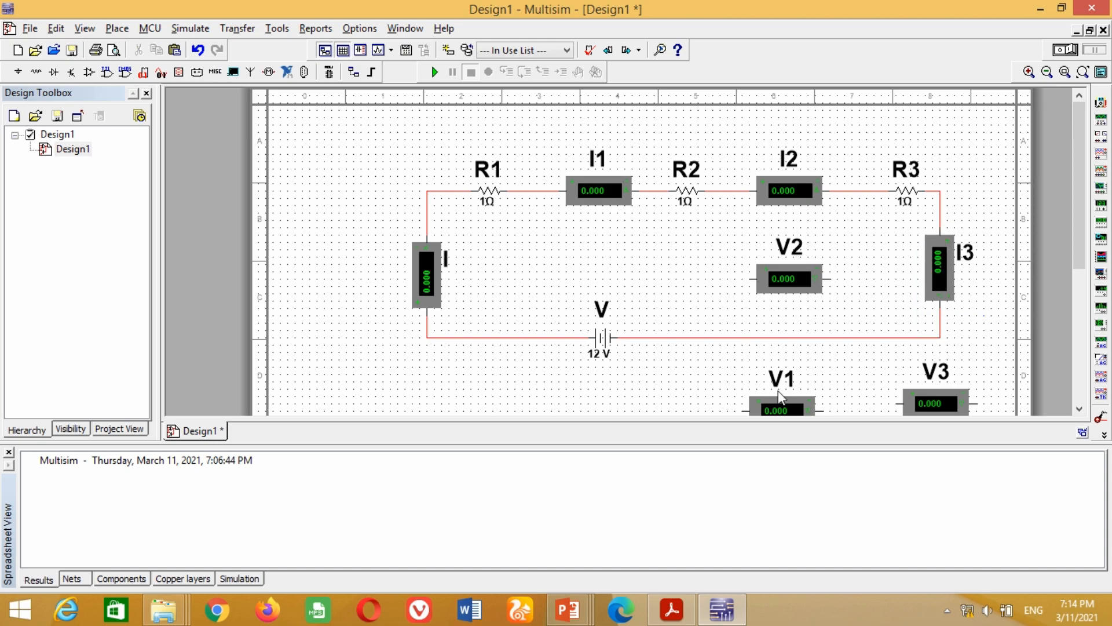
Step: Move voltmeter V1 directly above R1 and wire its two terminals in parallel across the resistor
drag(782, 402, 693, 197)
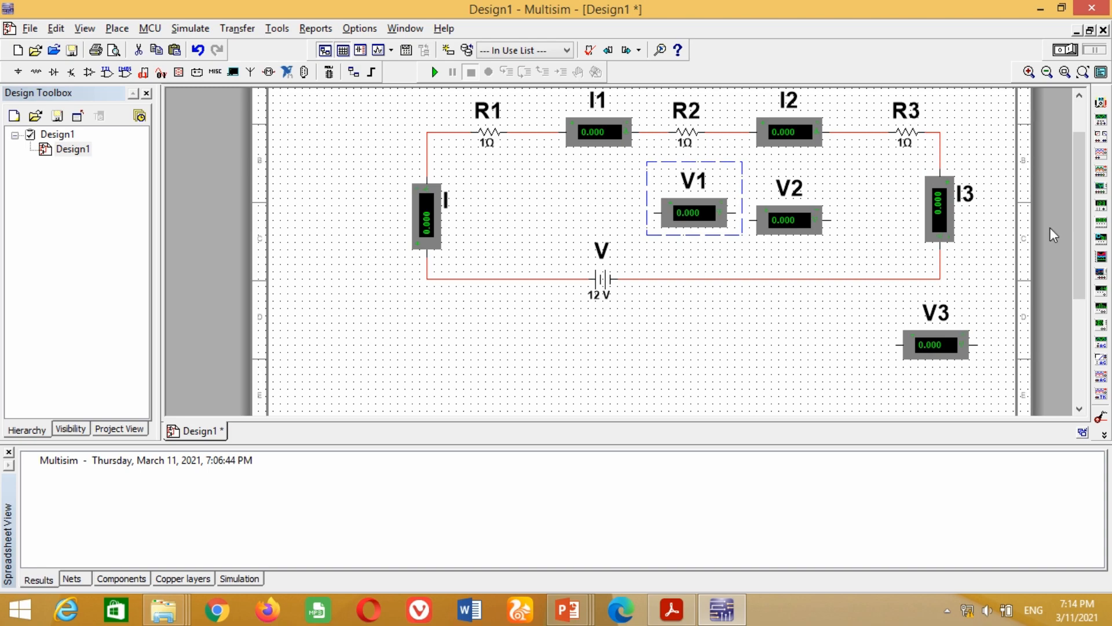
drag(1076, 218, 1083, 116)
drag(699, 271, 496, 134)
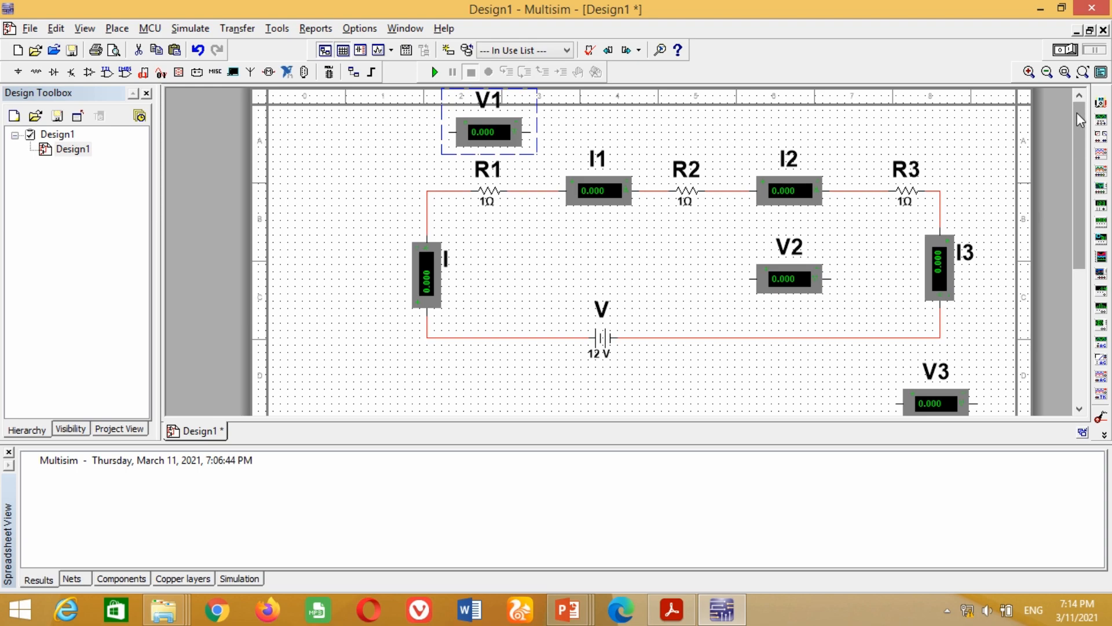
click(429, 155)
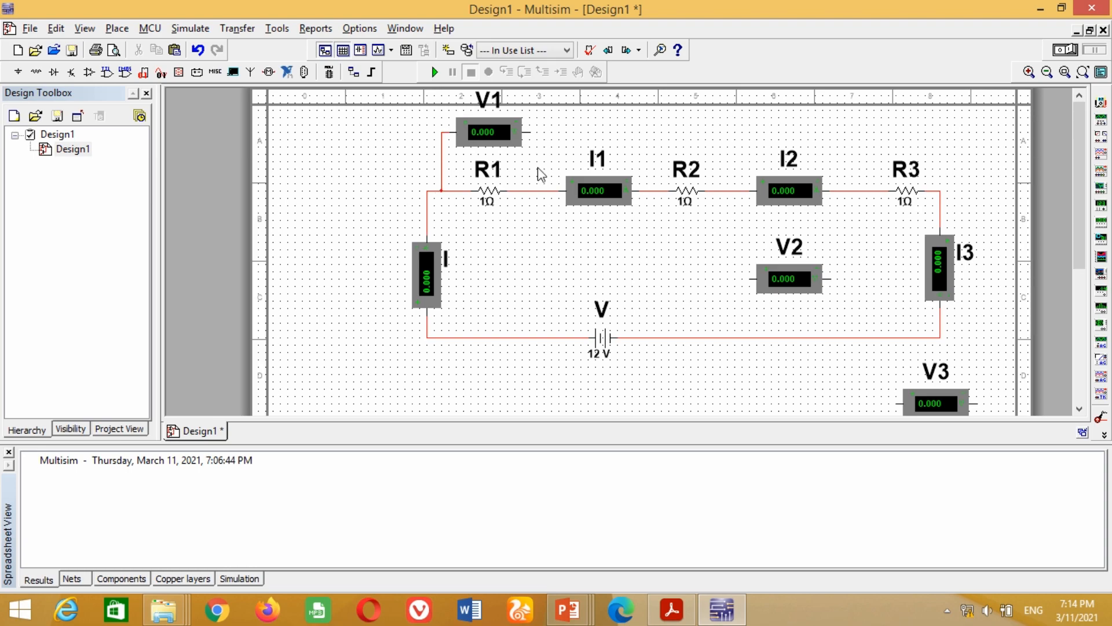
click(528, 134)
Step: Move voltmeter V2 directly above R2 and wire its terminals in parallel across that resistor
drag(782, 282, 672, 135)
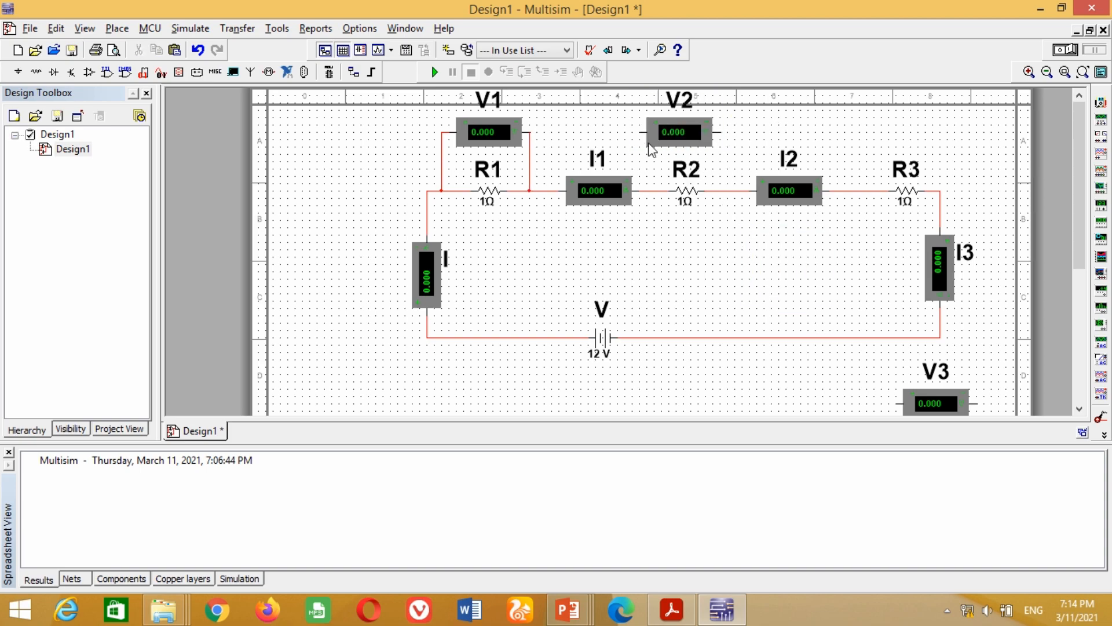
click(645, 191)
drag(672, 135, 681, 136)
click(734, 138)
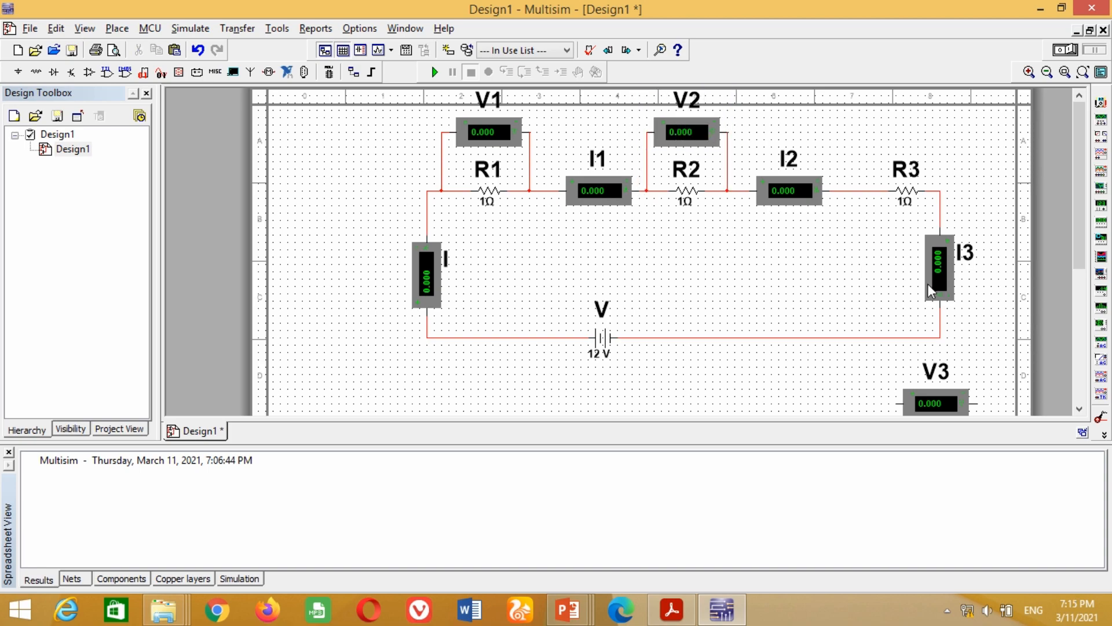
Step: Move voltmeter V3 above R3 and wire it in parallel across R3, shifting ammeter I3 slightly right to make room
drag(938, 398, 908, 317)
drag(1079, 211, 1080, 151)
drag(913, 408, 956, 149)
drag(1079, 173, 1082, 119)
drag(971, 230, 928, 117)
click(859, 133)
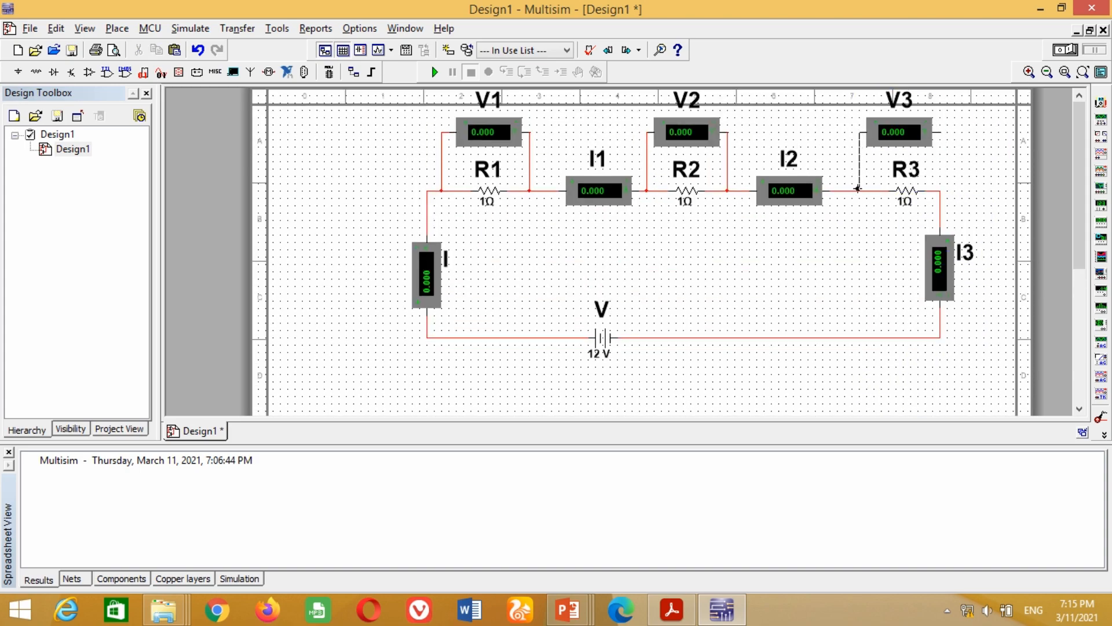
drag(939, 261, 961, 260)
click(943, 145)
click(939, 190)
Step: Shift the DC source right toward the middle of its wire, then move the whole circuit down and to the left on the sheet
drag(601, 346, 702, 336)
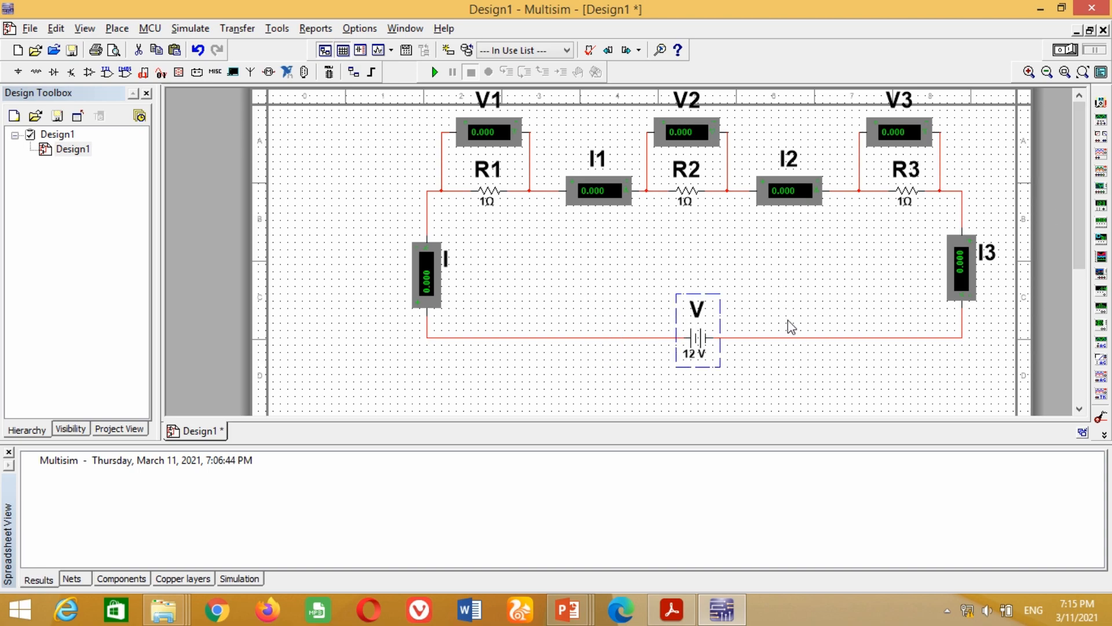
key(ctrl+a)
drag(607, 201, 548, 252)
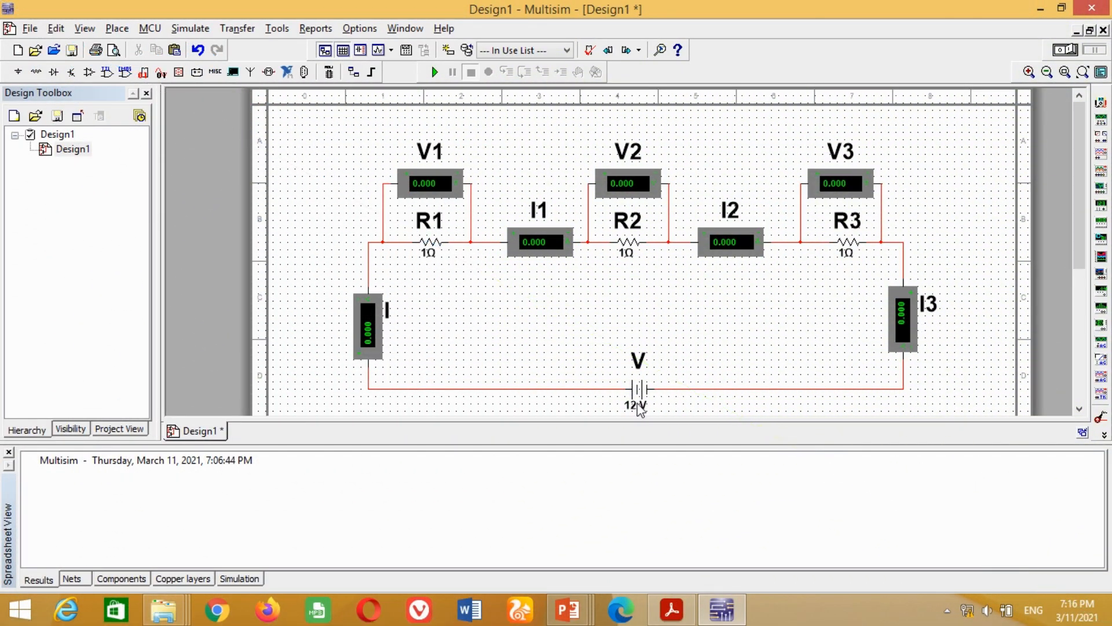
Step: Set the DC source voltage to 24 V and the resistance of R1 to 2 Ω
double_click(639, 389)
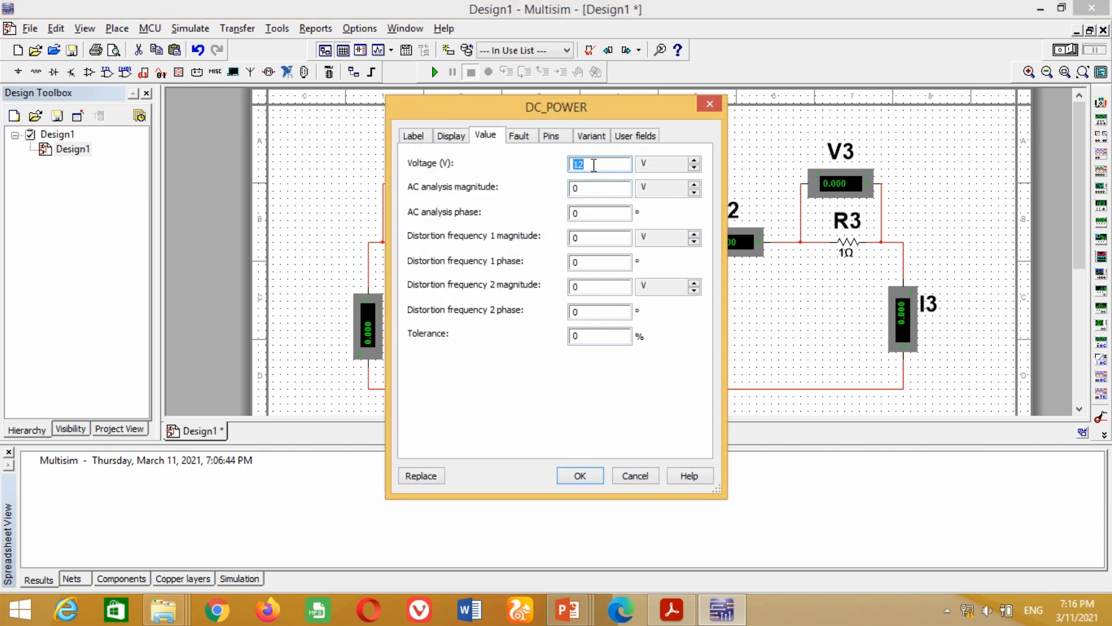
click(574, 475)
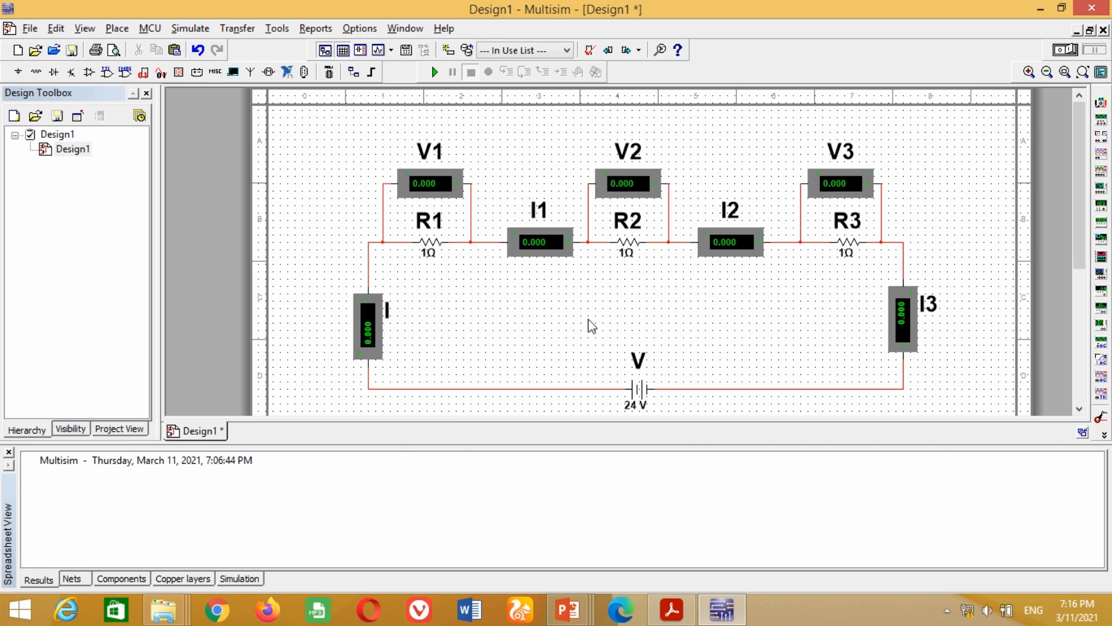
double_click(430, 242)
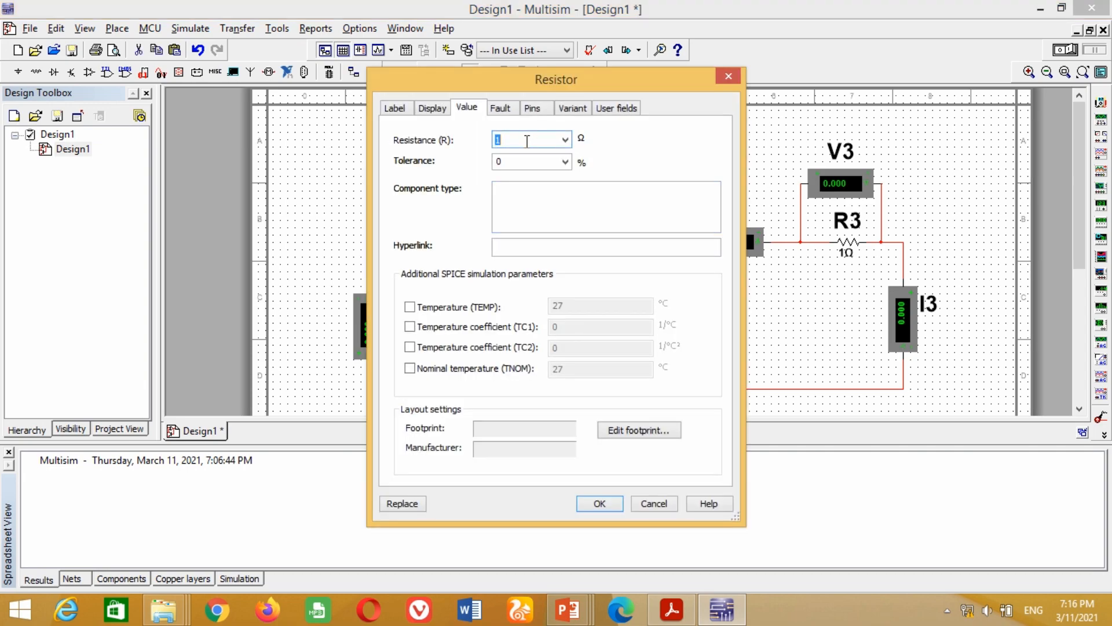
text(2)
click(599, 503)
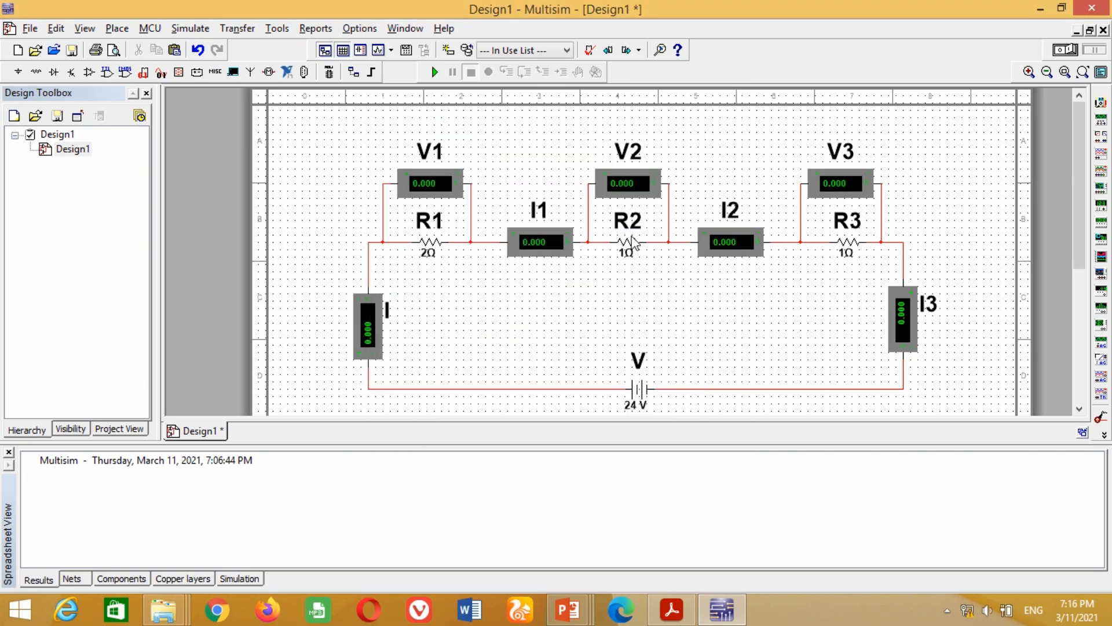
Step: Set the resistance of R2 to 4 Ω and of R3 to 6 Ω
double_click(635, 240)
click(653, 503)
double_click(628, 246)
text(4)
click(598, 503)
double_click(843, 244)
text(6)
click(600, 502)
Step: Place a GROUND component from the power sources family on the wire between the DC source and ammeter I3
click(117, 29)
click(134, 47)
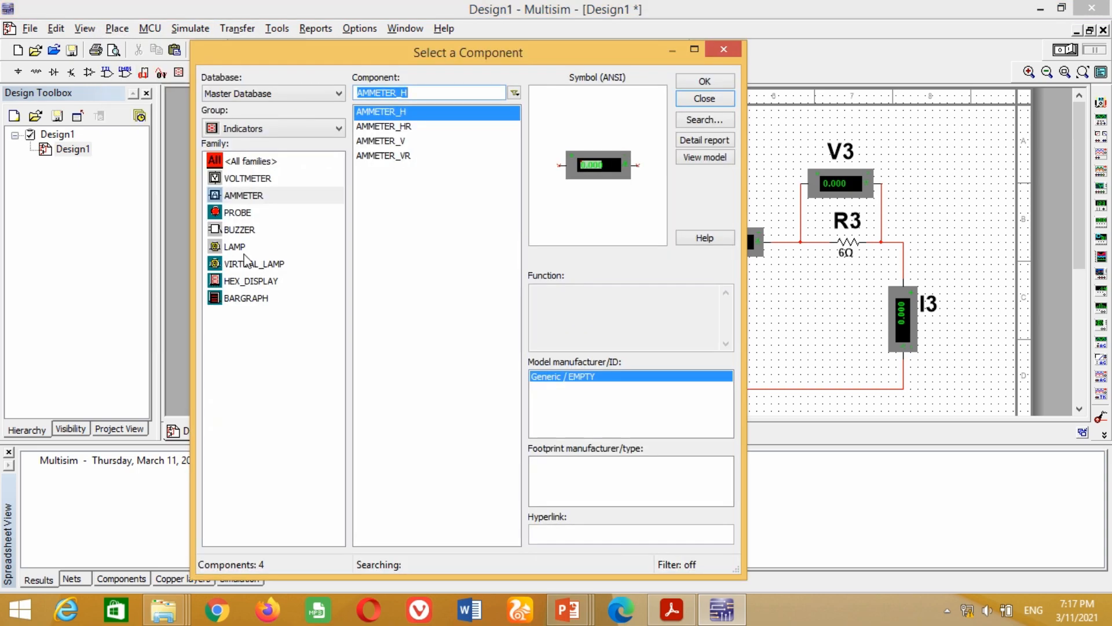
click(249, 128)
click(245, 176)
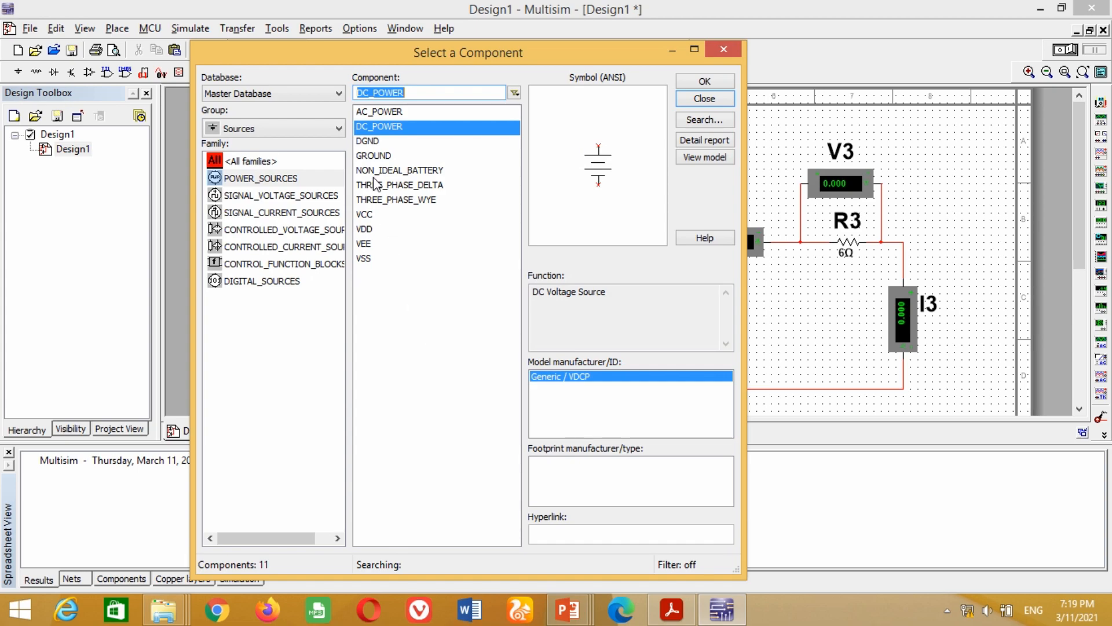
click(374, 141)
click(372, 157)
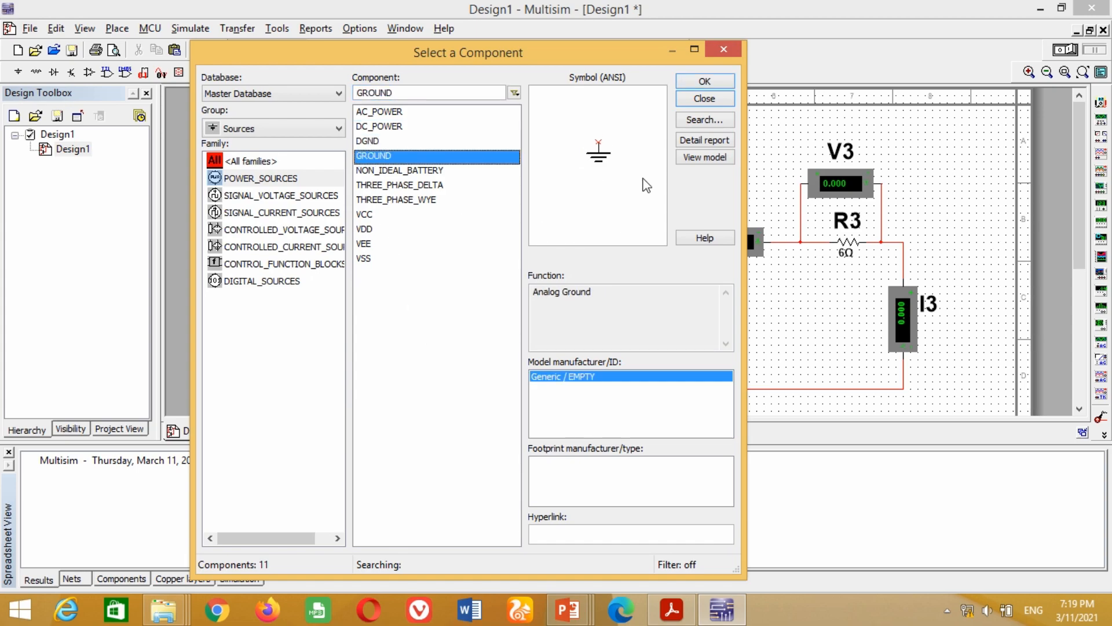
click(704, 81)
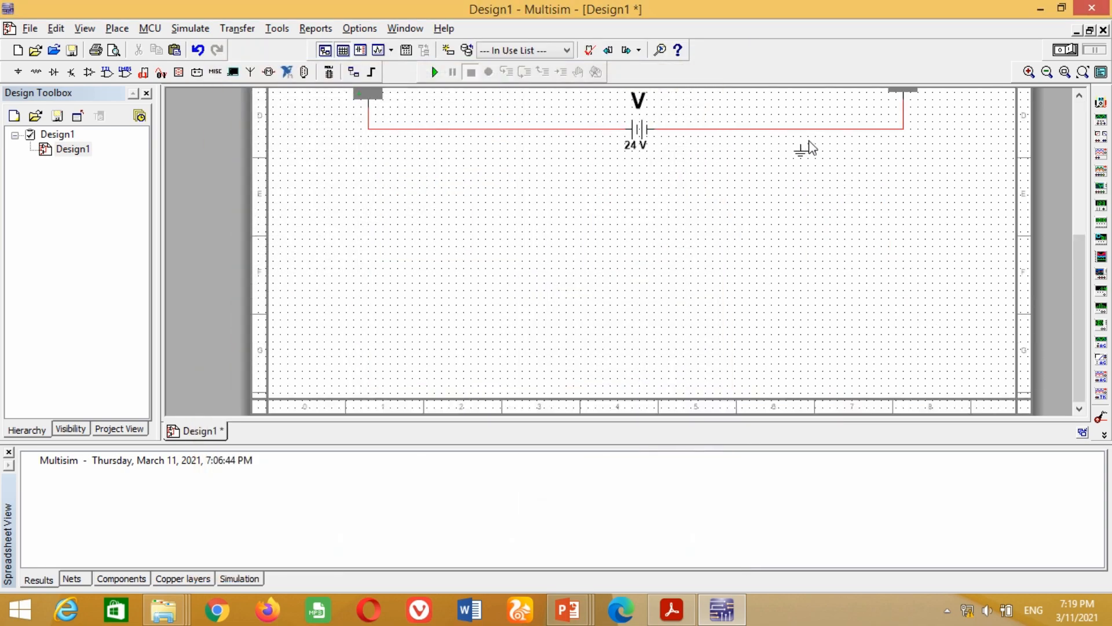
click(829, 135)
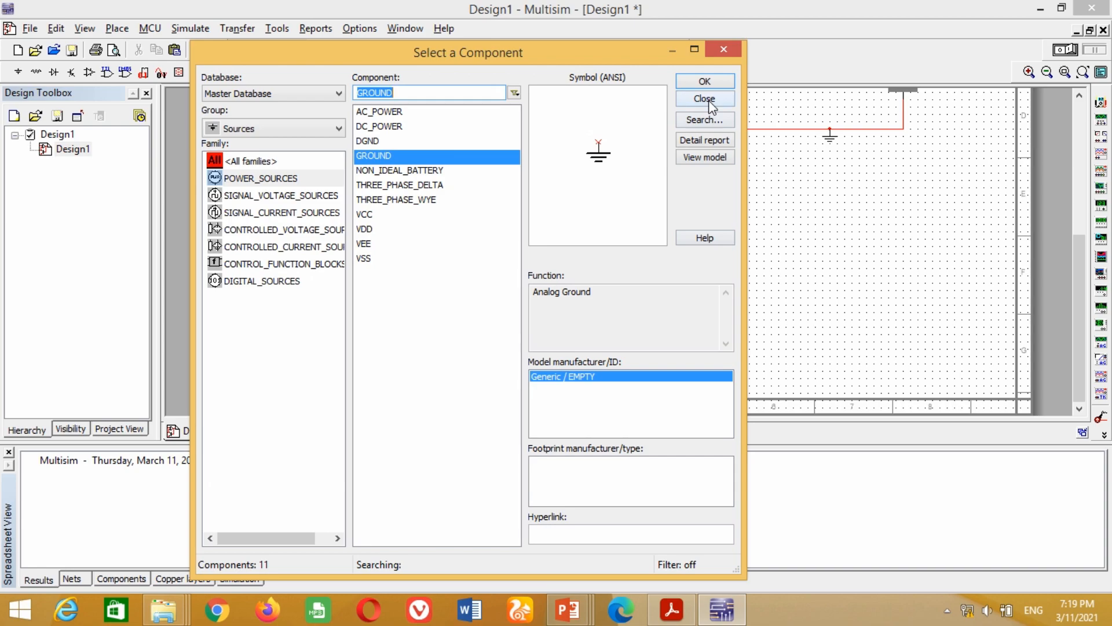
click(705, 99)
Step: Run the simulation and enlarge the schematic area to read the ammeters and voltmeters
drag(1077, 287, 1087, 166)
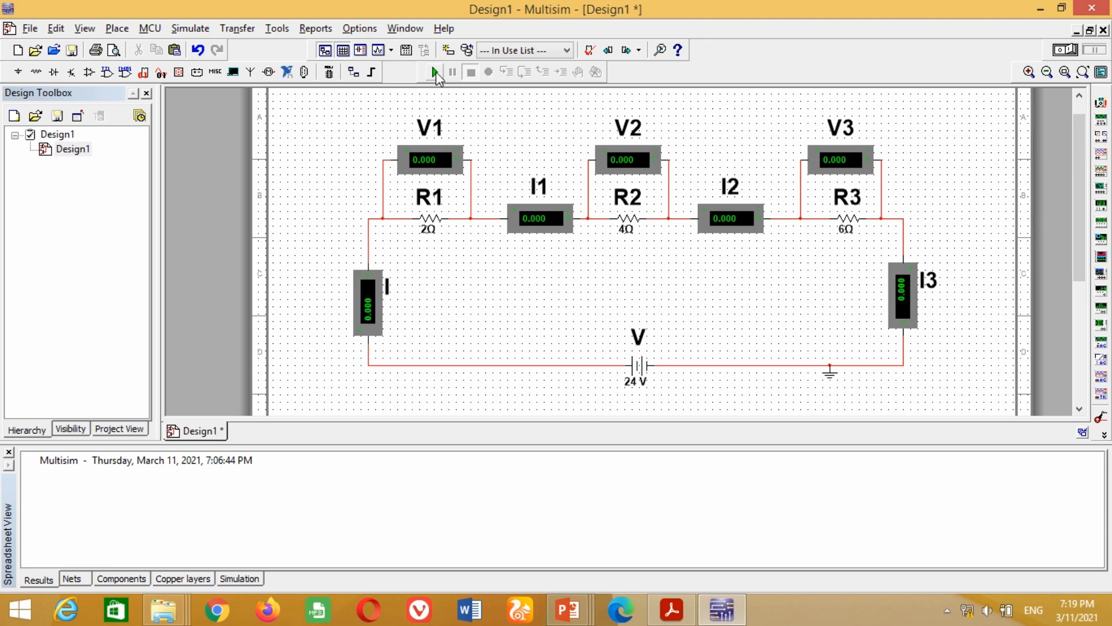
click(435, 73)
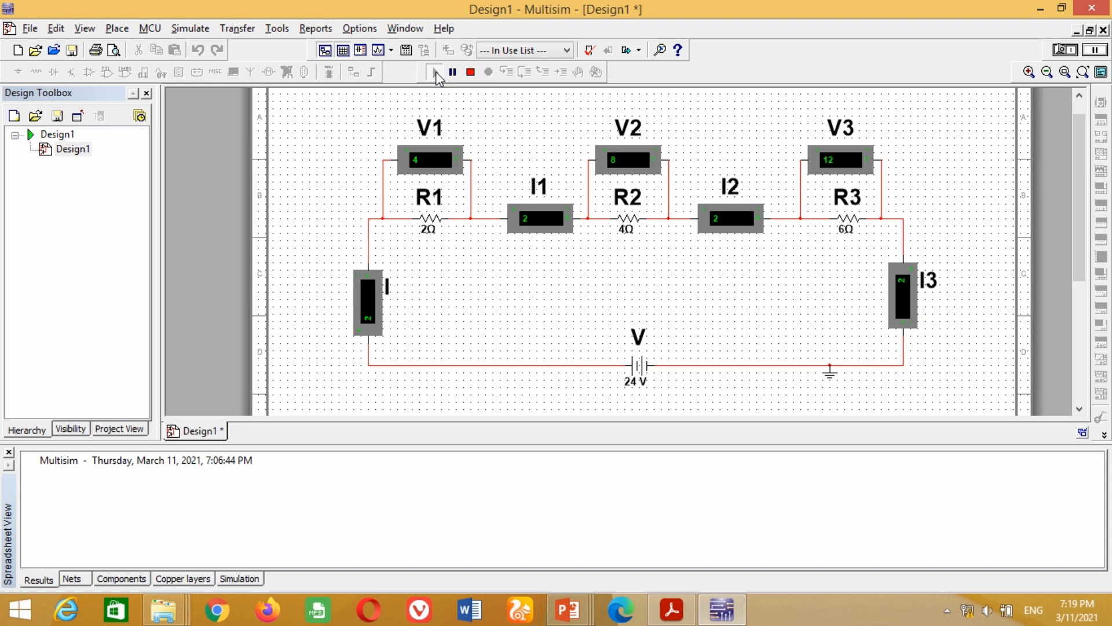
drag(586, 440, 585, 523)
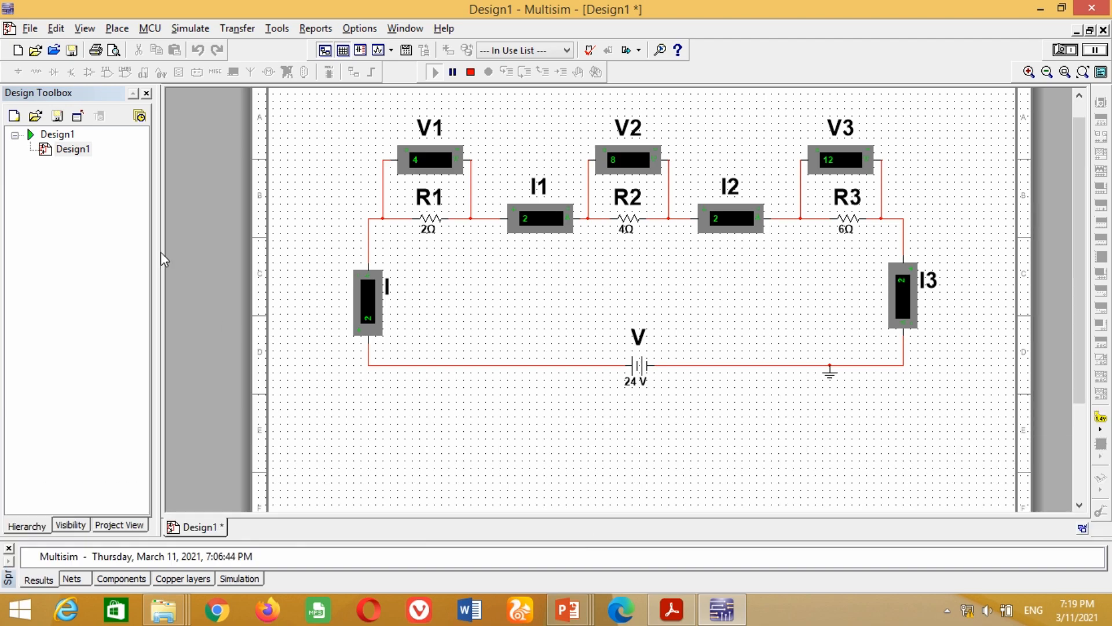
drag(164, 260, 62, 260)
click(1028, 71)
drag(1079, 195, 1081, 167)
click(1028, 73)
drag(488, 502, 449, 500)
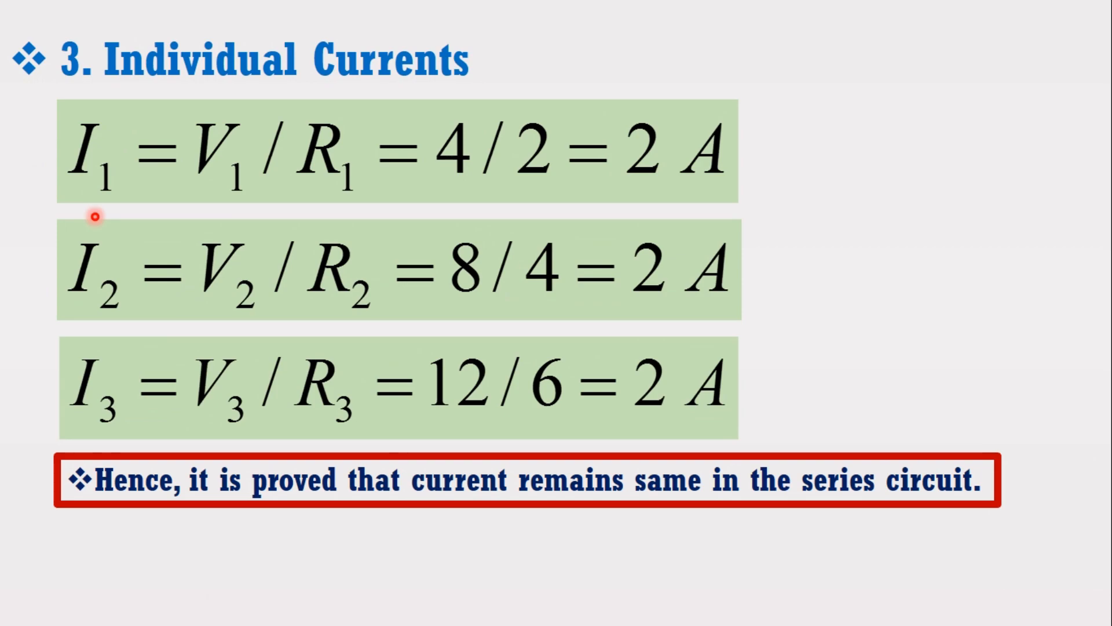
key(Left)
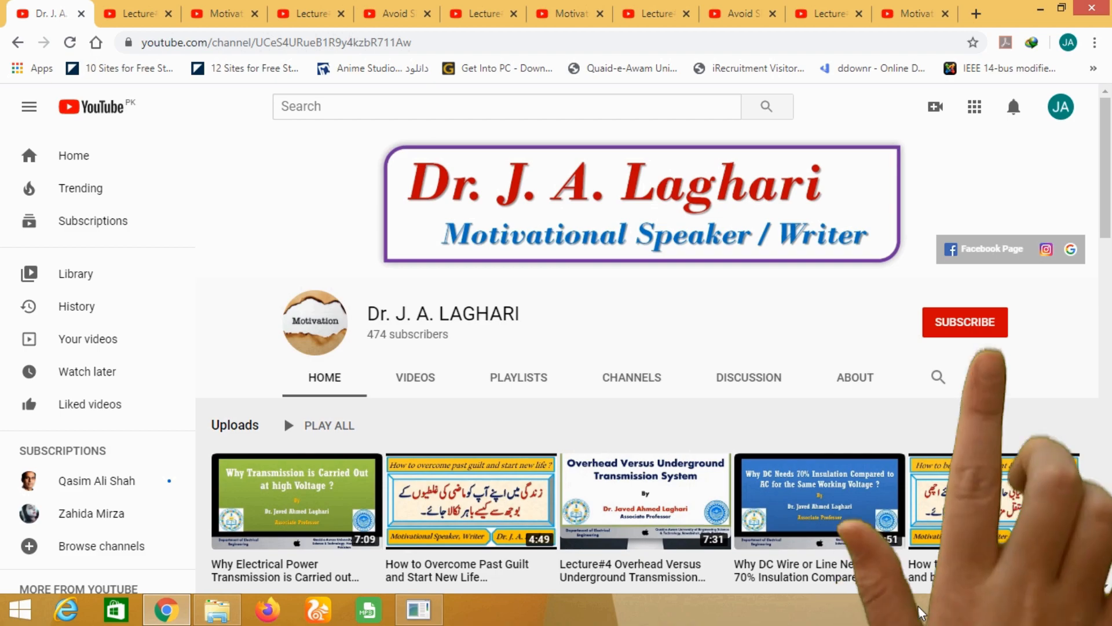
Step: On the YouTube channel page in the browser, subscribe to the channel and open its notification options
click(965, 323)
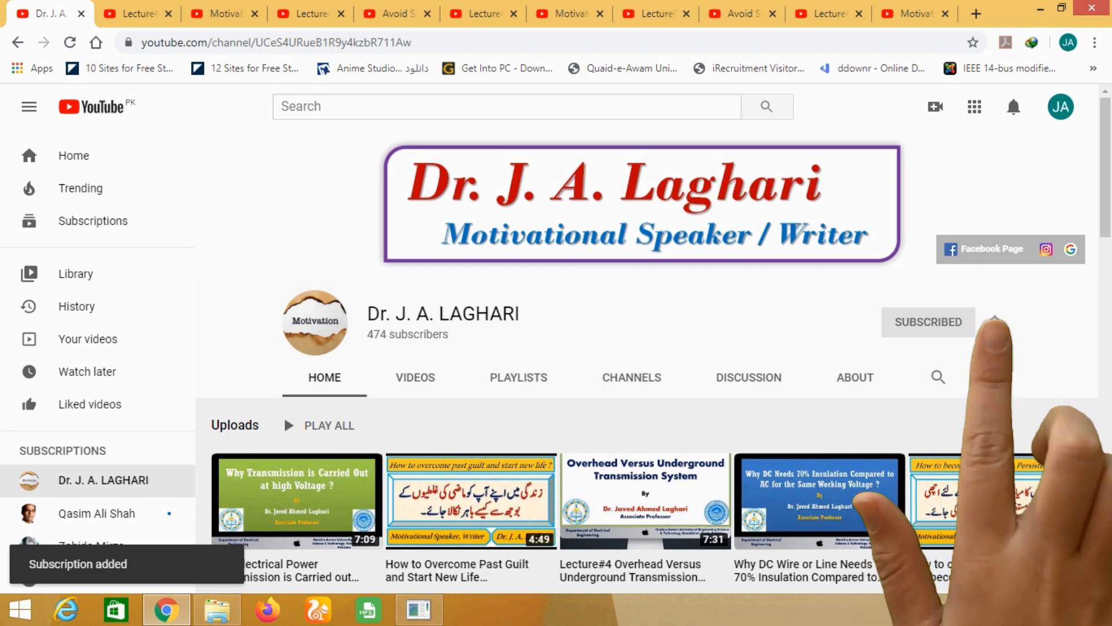
click(994, 323)
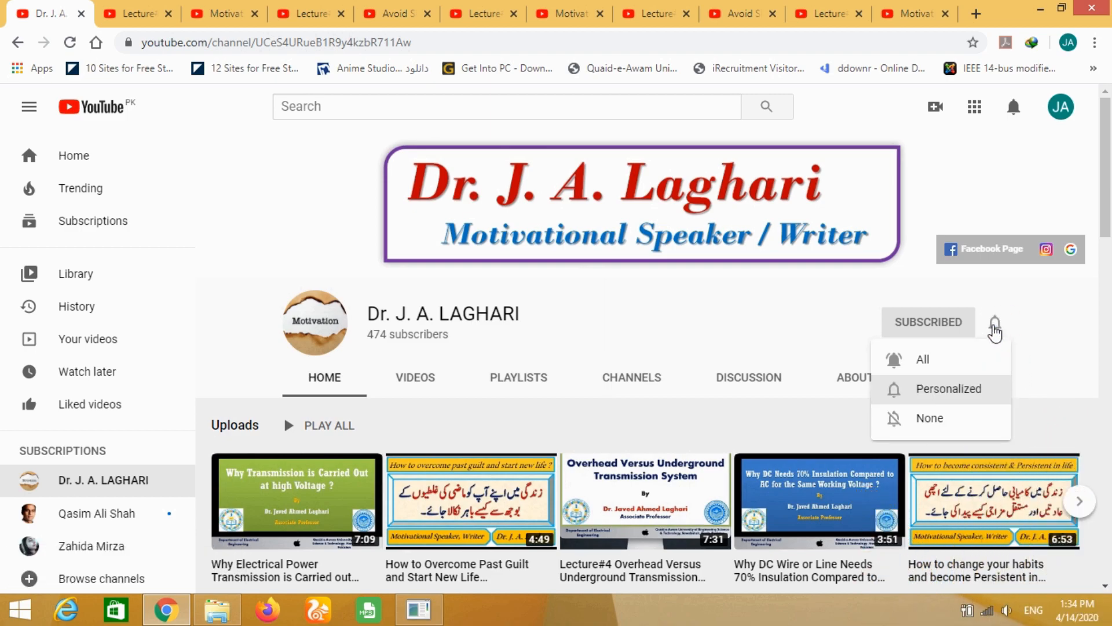